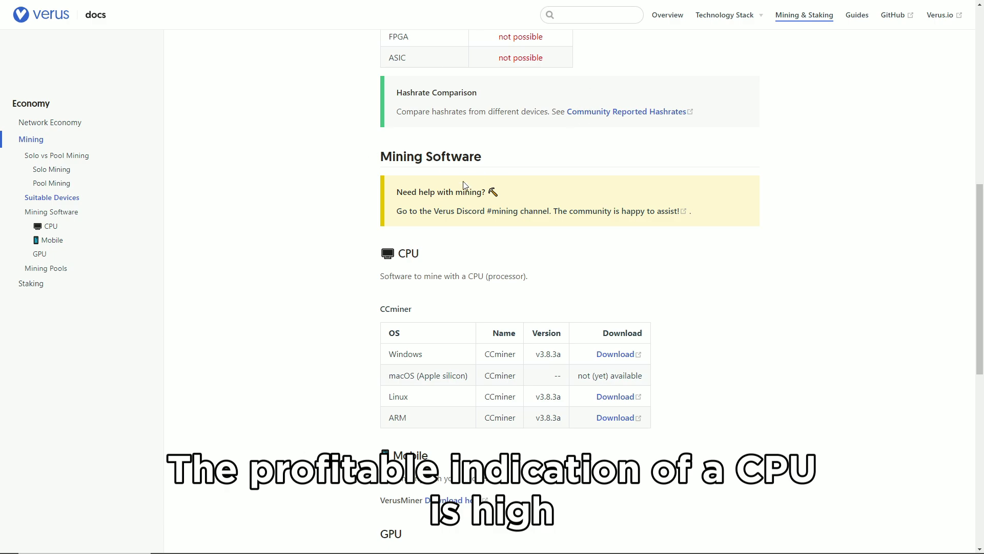
# - Open the Windows CCminer v3.8.3a release from the mining software table and locate the unzip password and the ccminer_CPU_3.8.3.zip asset
pyautogui.scroll(-4, 654, 267)
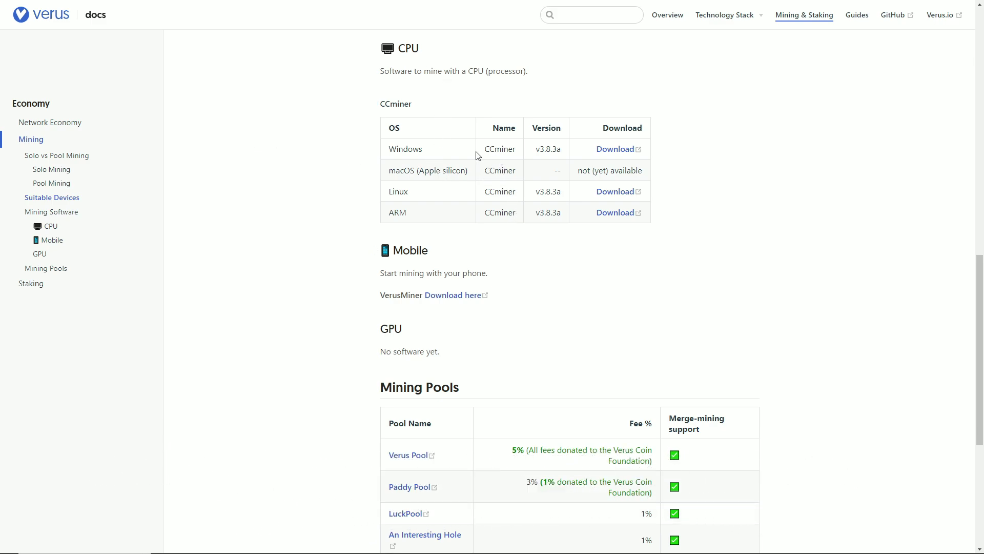
pyautogui.click(615, 150)
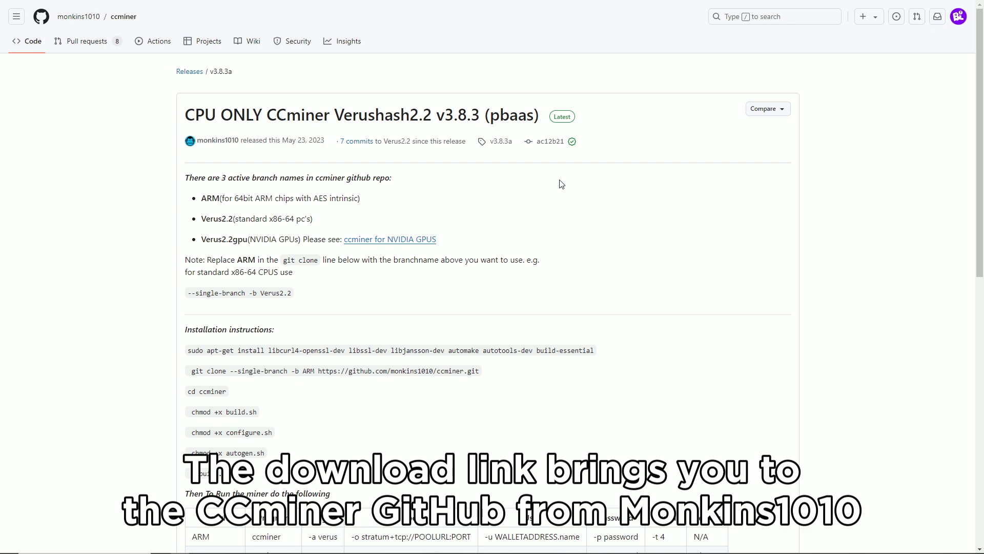
pyautogui.scroll(-1, 533, 183)
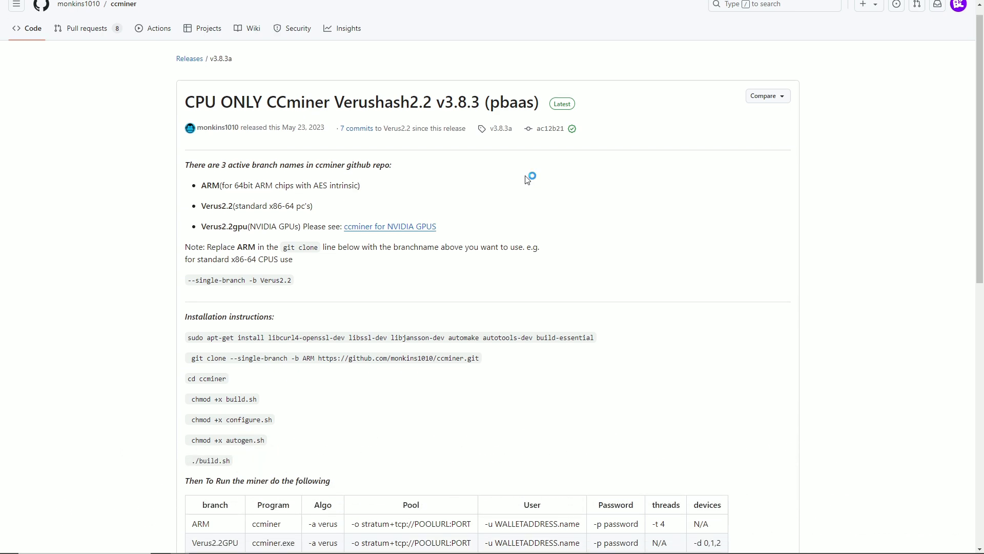
pyautogui.scroll(-1, 524, 181)
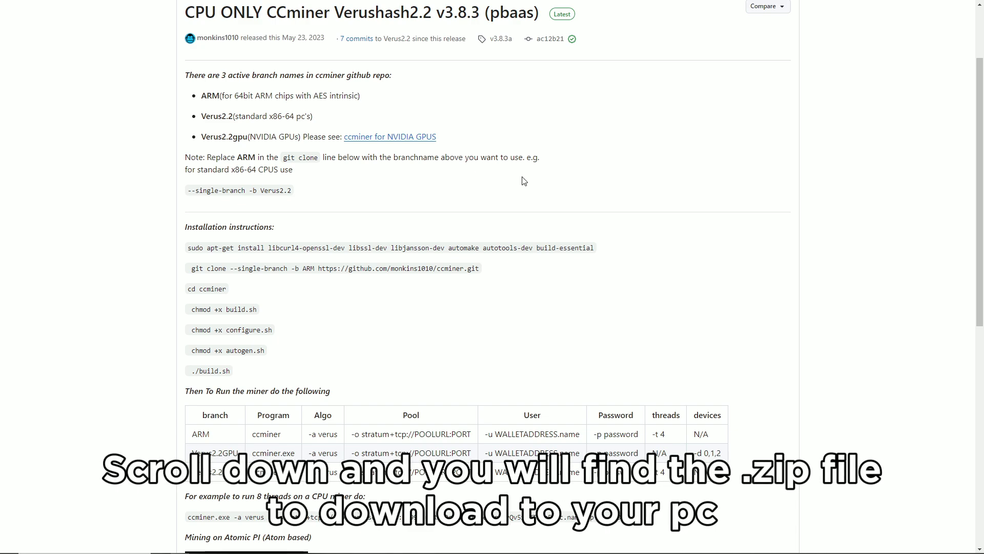
pyautogui.scroll(-1, 524, 181)
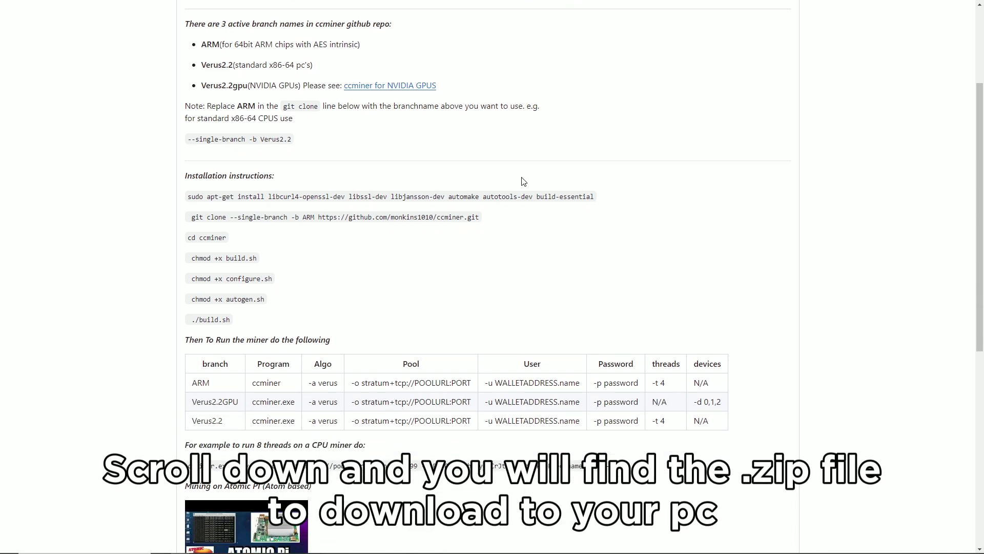
pyautogui.scroll(-1, 524, 181)
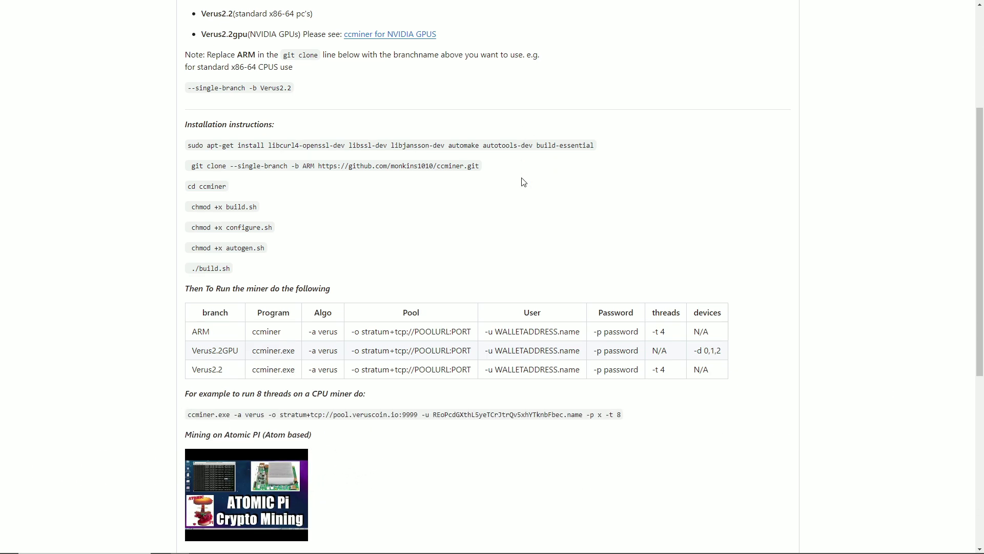
pyautogui.scroll(-5, 523, 182)
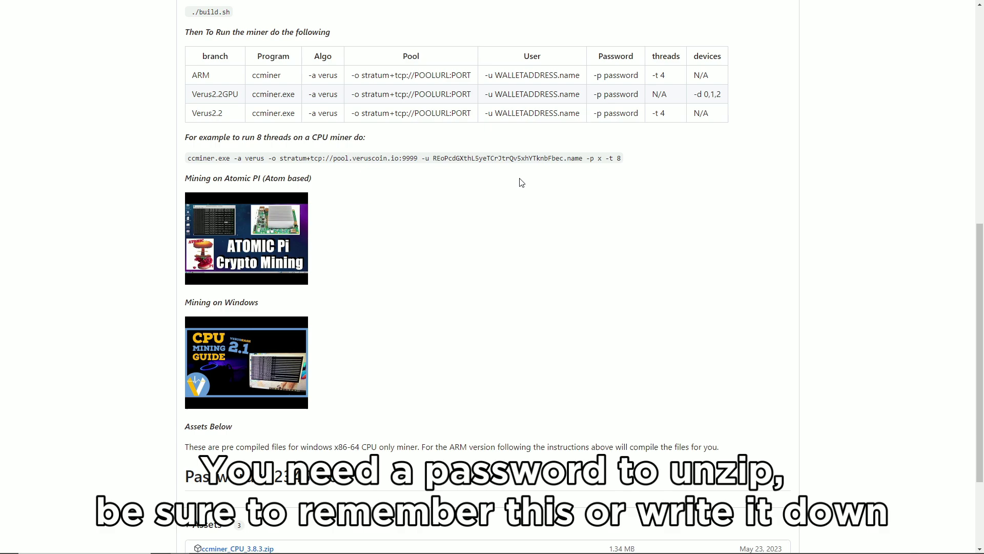
pyautogui.scroll(-3, 521, 182)
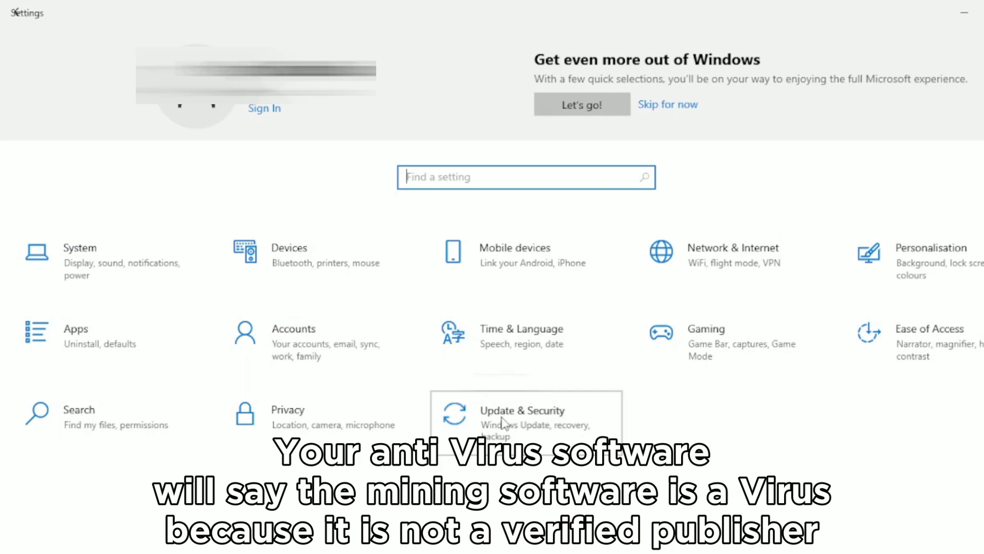
# - Open the management page for Virus & threat protection settings in Windows Security to reach the Real-time protection switch
pyautogui.click(502, 421)
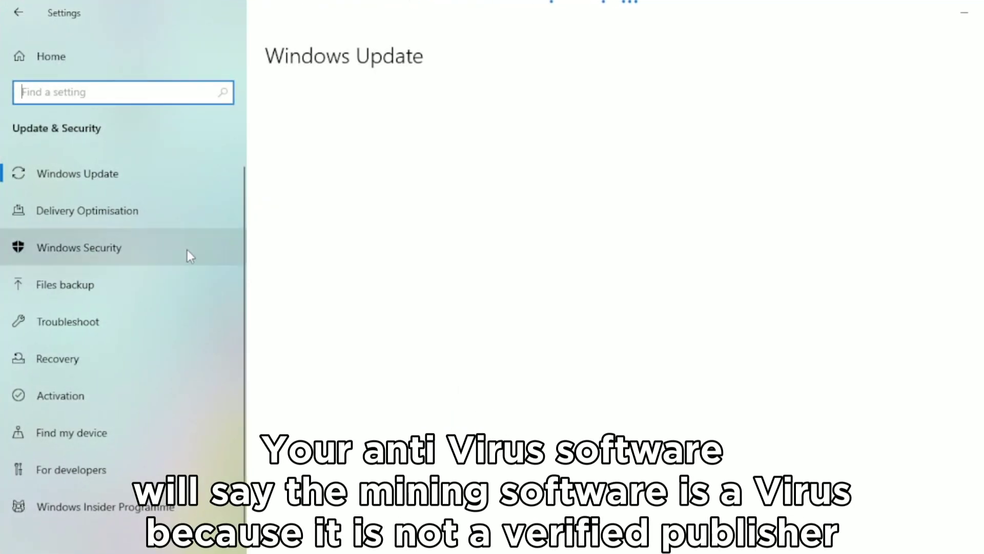
pyautogui.click(119, 253)
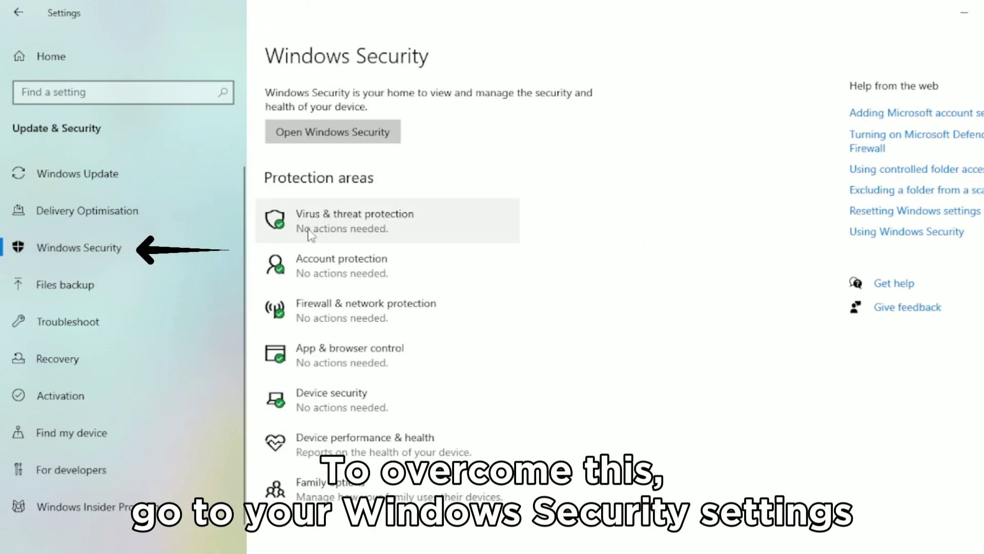
pyautogui.click(416, 233)
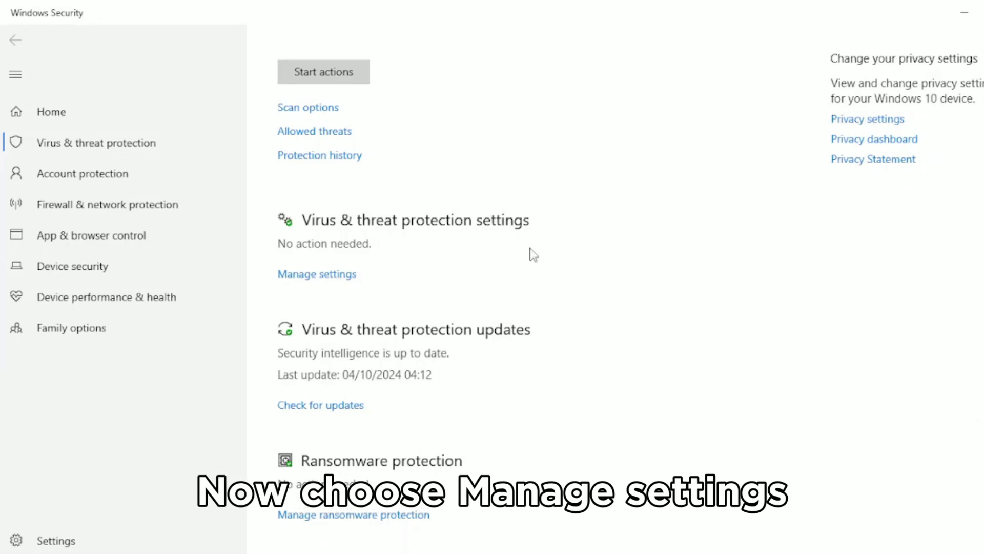
pyautogui.click(345, 281)
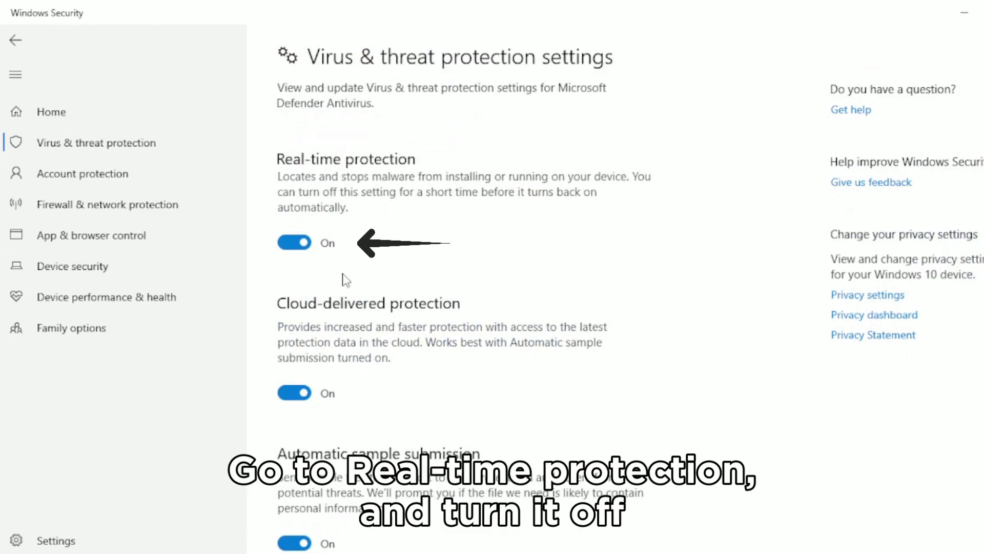
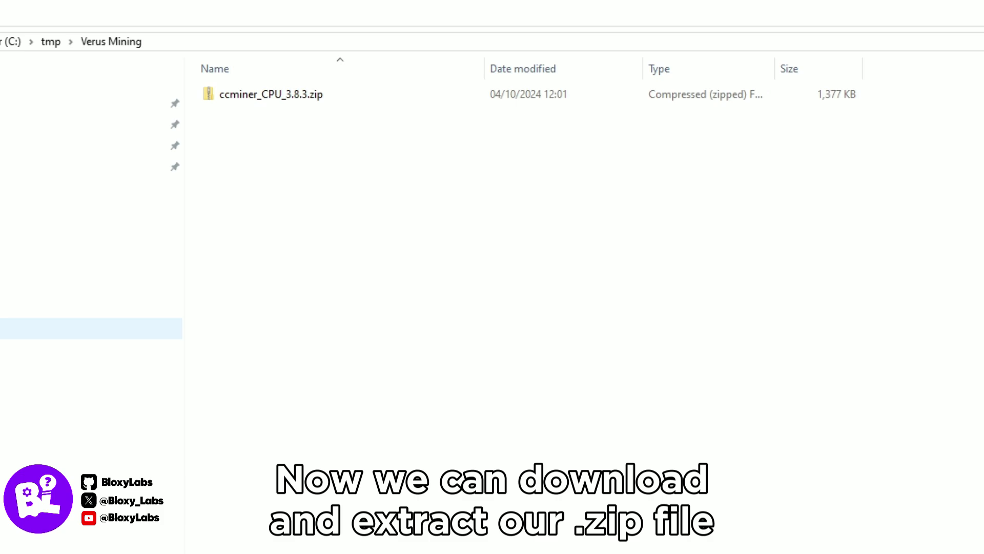
# - Extract all files of ccminer_CPU_3.8.3.zip into C:\tmp\Verus Mining\ccminer_CPU_3.8.3 and enter the archive password
pyautogui.rightClick(293, 102)
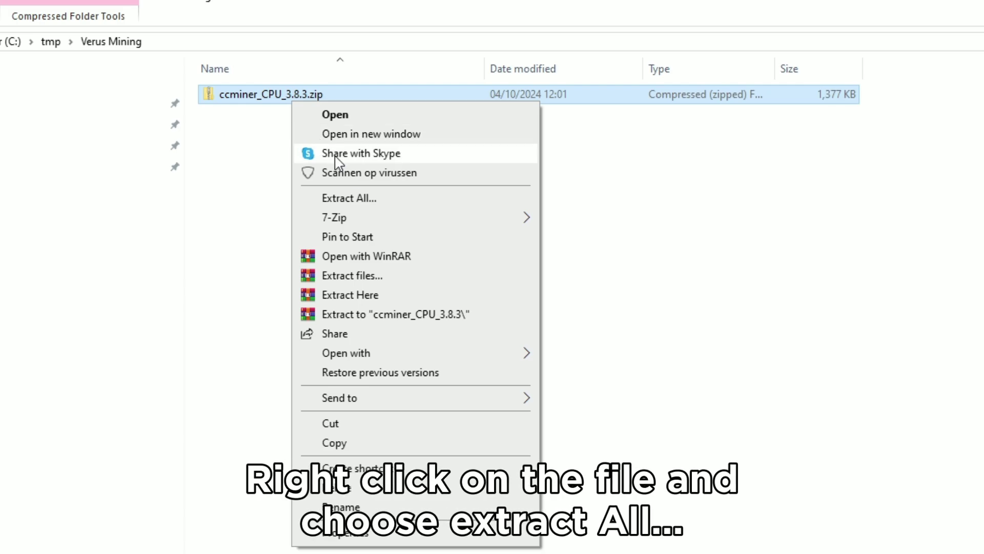
pyautogui.click(409, 200)
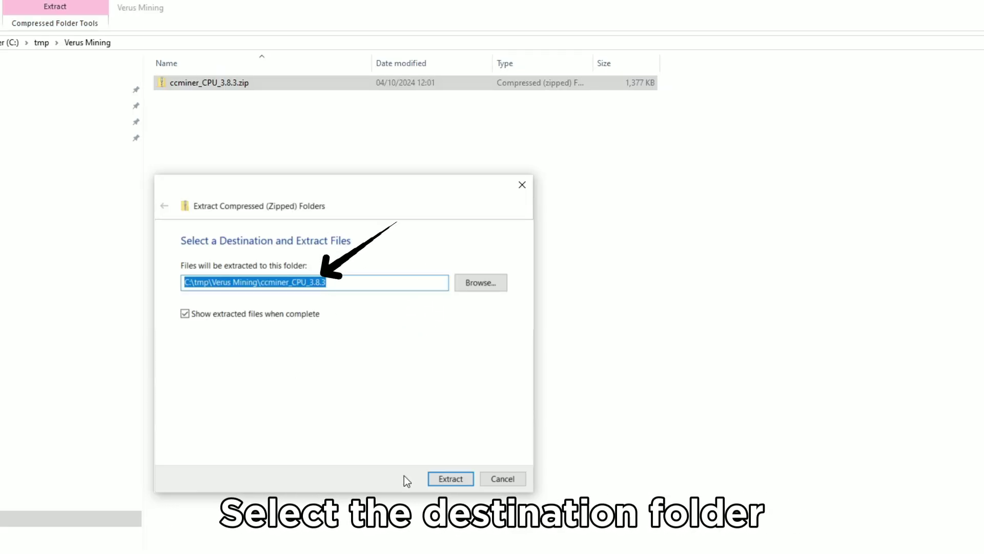
pyautogui.click(451, 480)
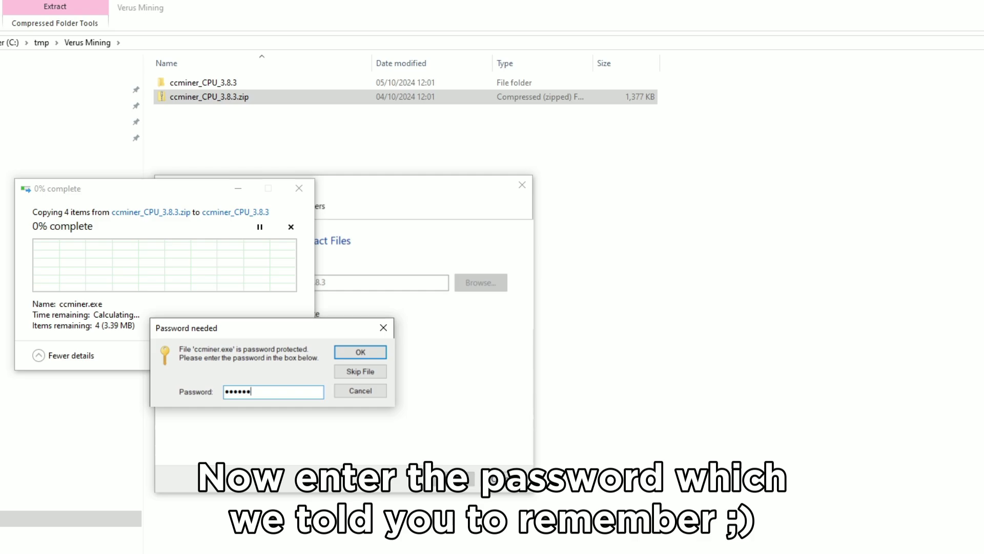
pyautogui.write('••')
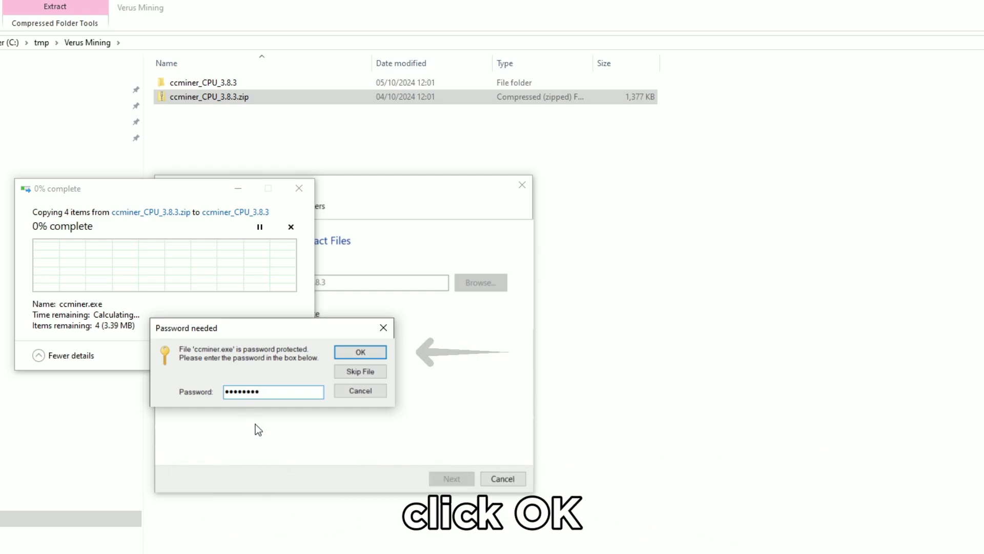
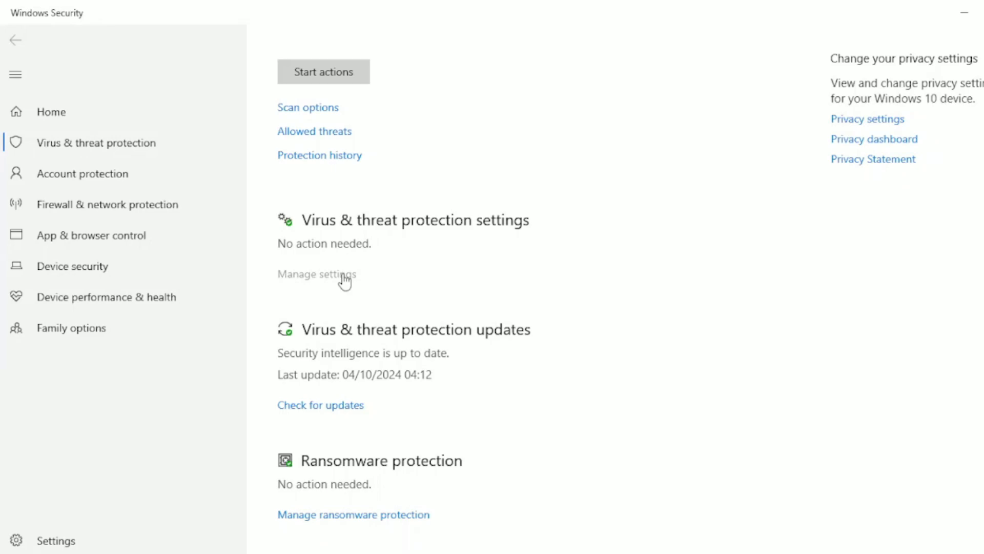
# - Add the folder C:\Mining\Hellminer to the Microsoft Defender Antivirus exclusions in the Virus & threat protection settings
pyautogui.click(344, 279)
pyautogui.scroll(-6, 345, 281)
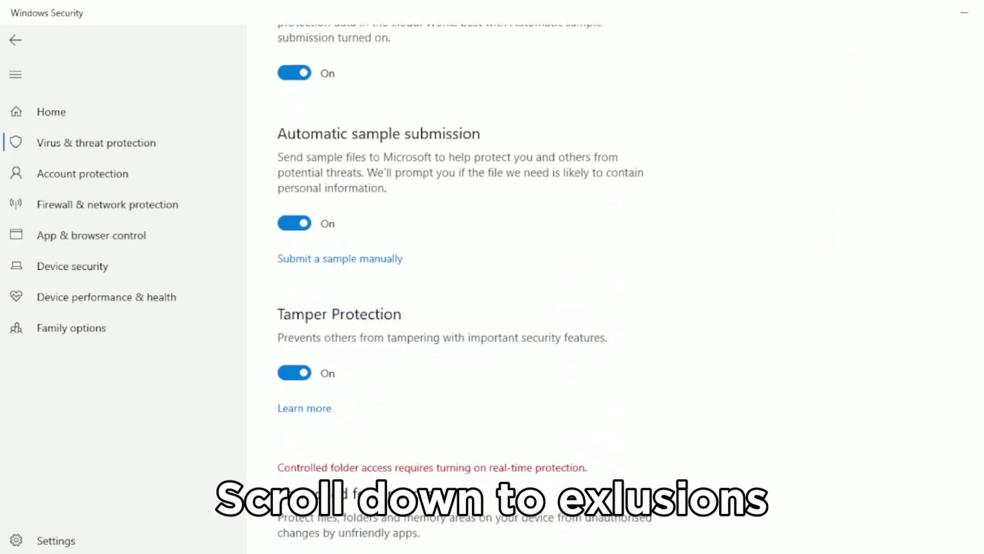
pyautogui.scroll(-5, 492, 287)
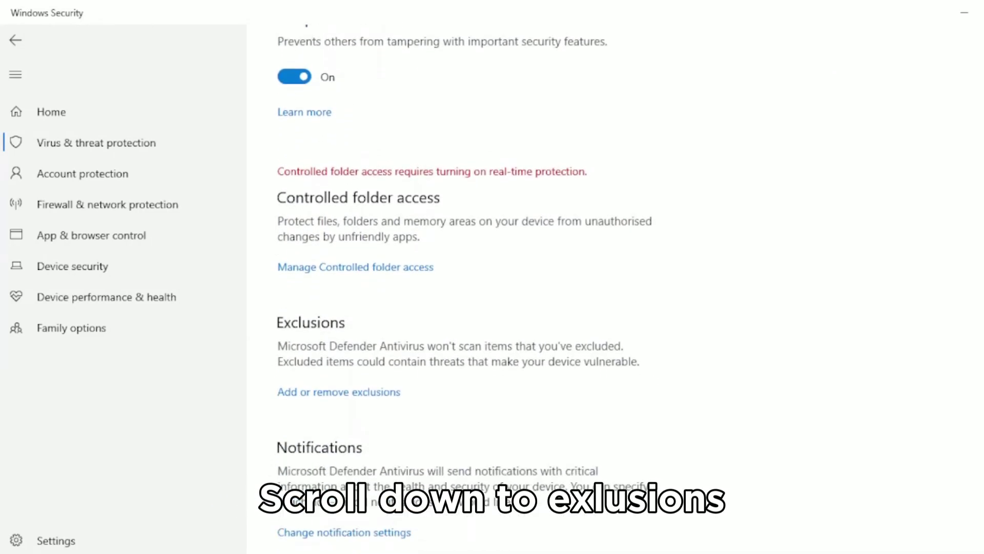
pyautogui.scroll(-1, 464, 280)
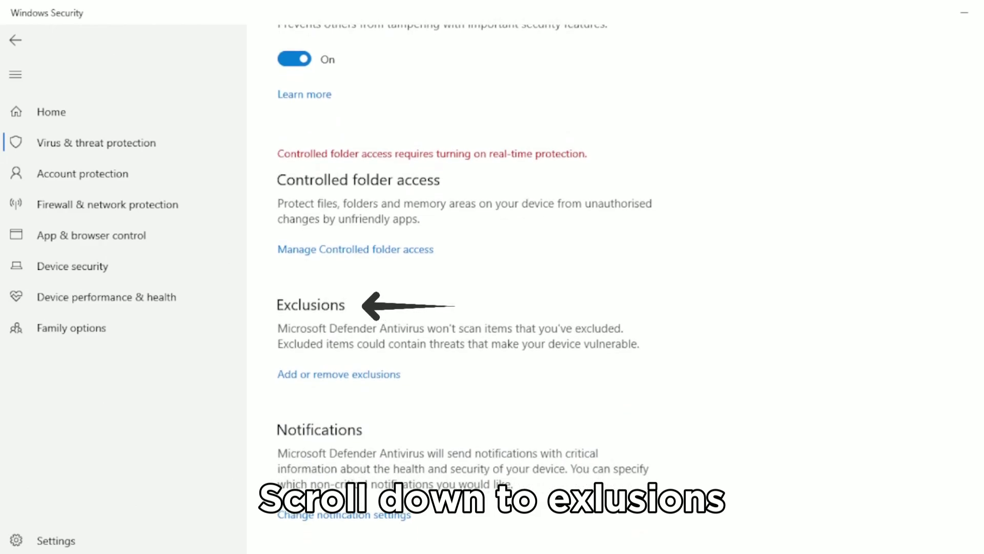
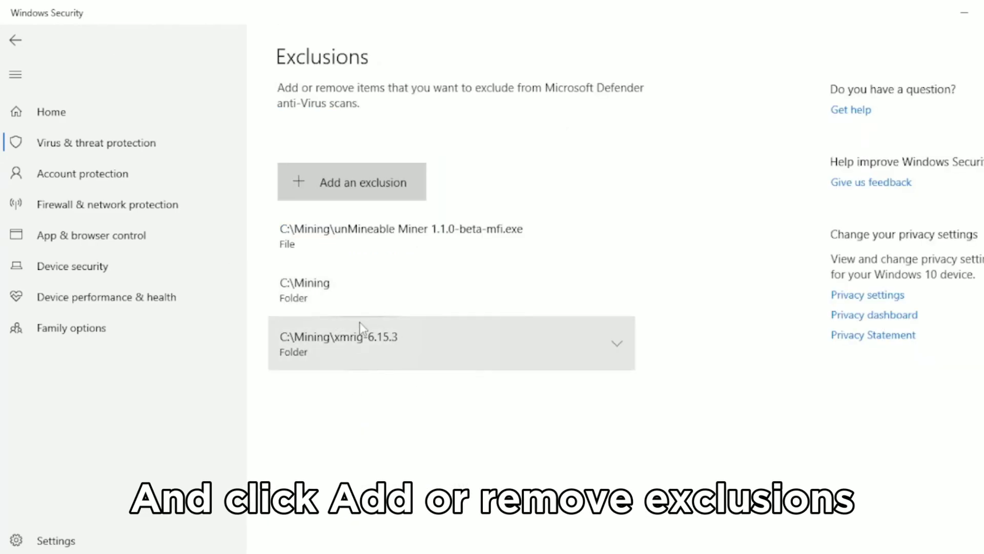
pyautogui.click(387, 187)
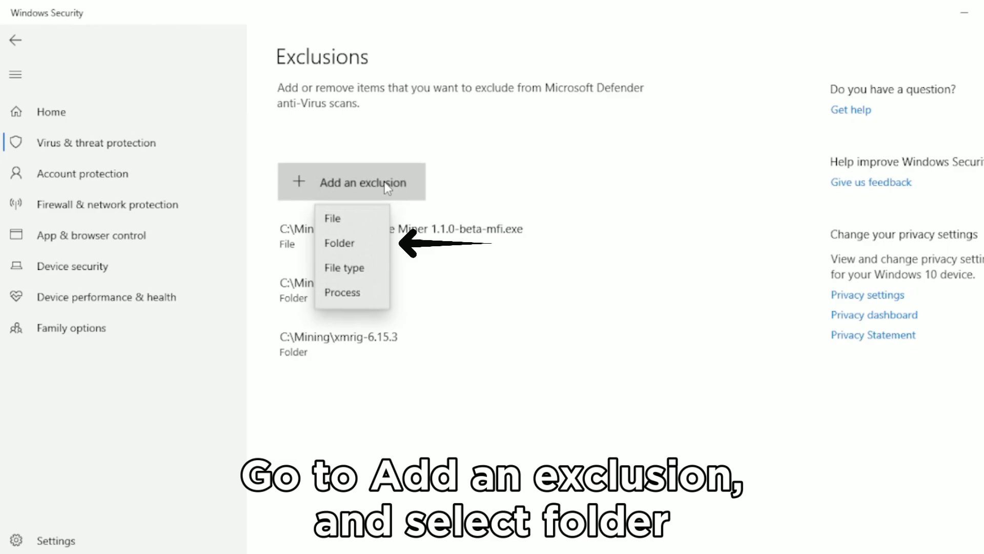
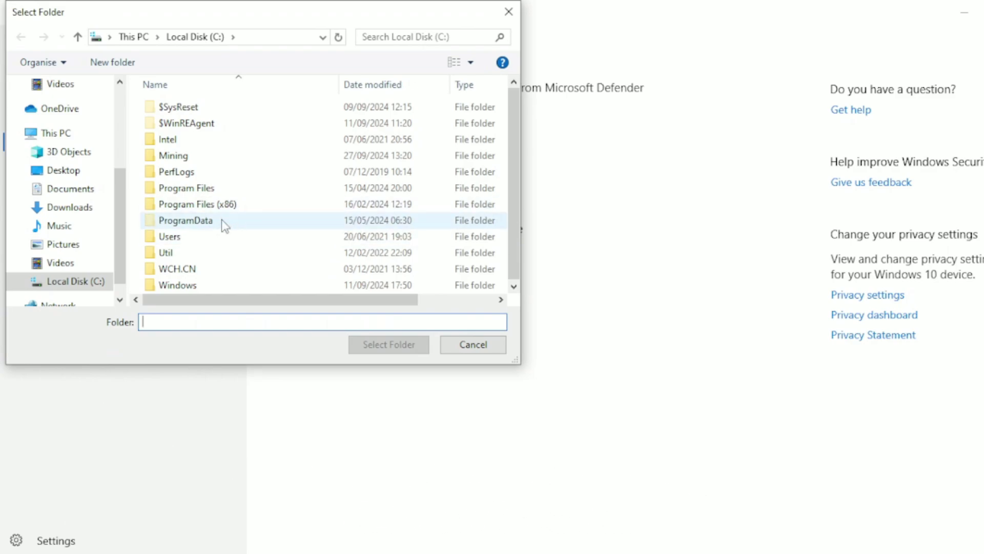
pyautogui.click(338, 160)
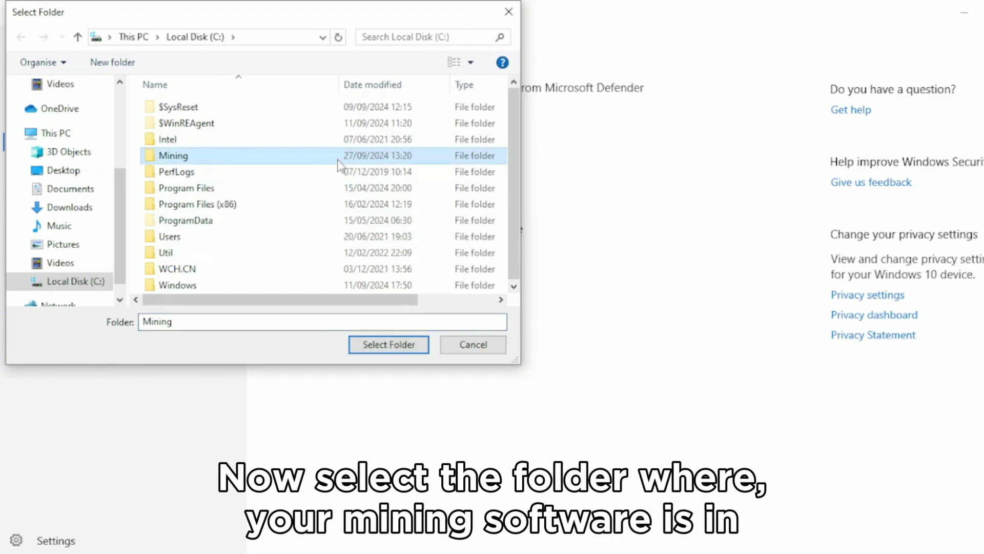
pyautogui.doubleClick(338, 163)
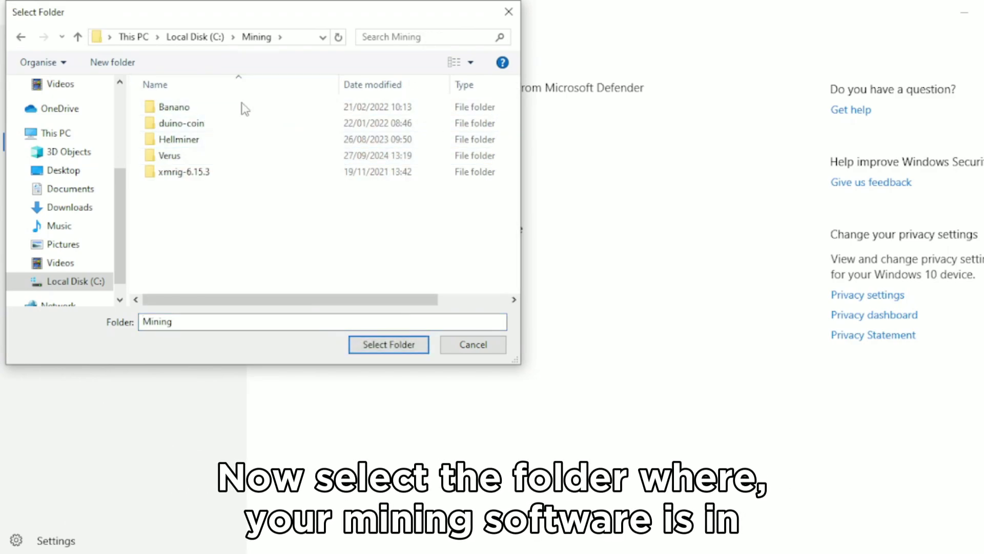
pyautogui.click(205, 144)
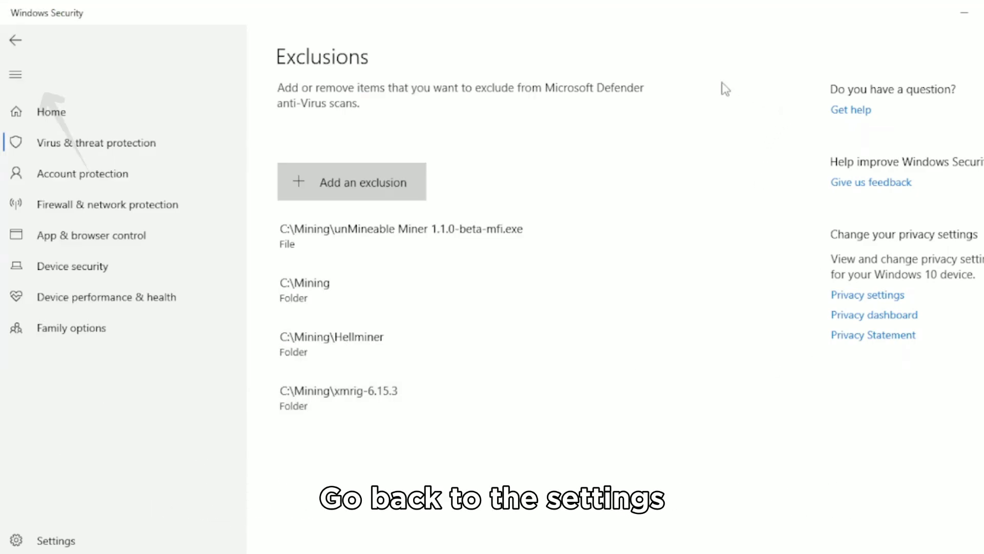
# - Return to the Virus & threat protection settings and turn Real-time protection back on
pyautogui.click(16, 39)
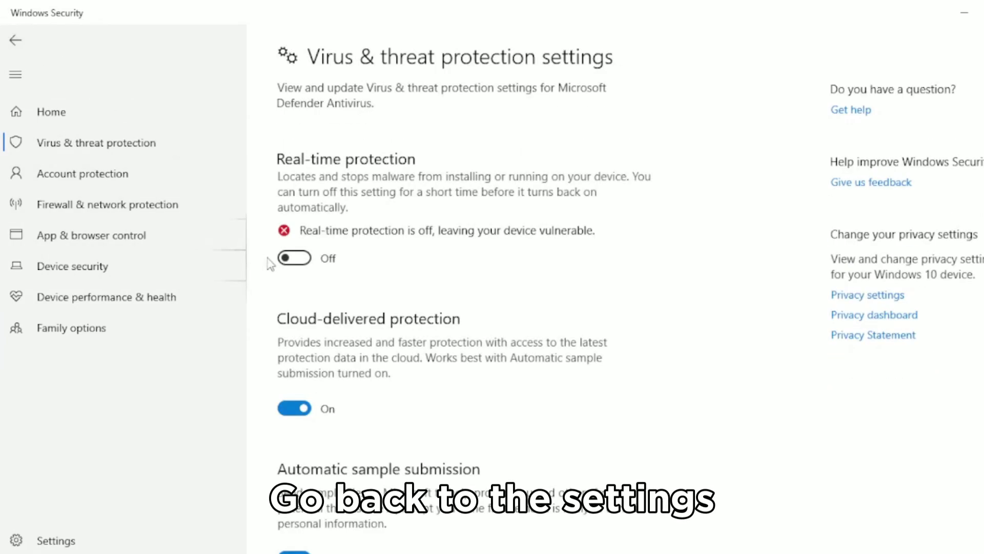
pyautogui.click(299, 262)
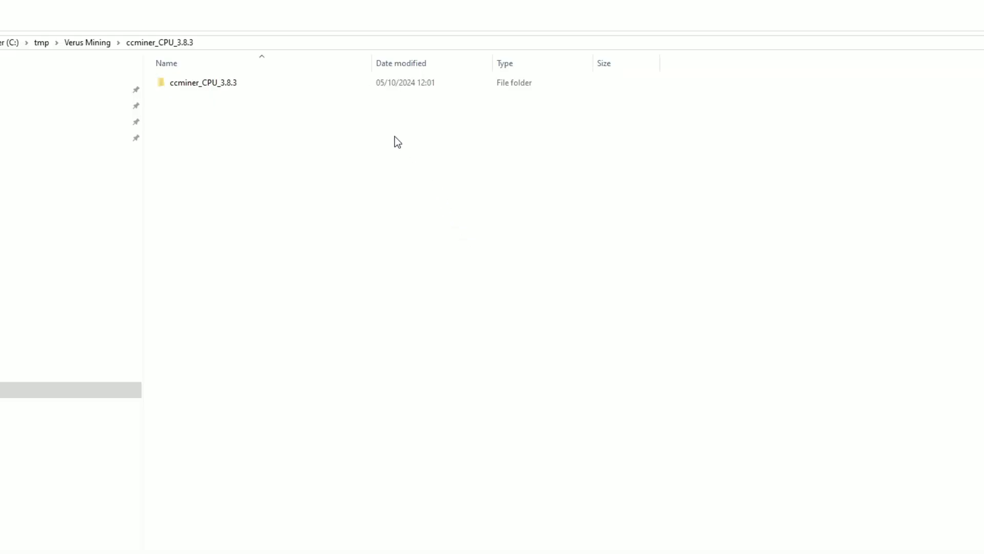
# - Open run verushhash - cpu.bat from the inner ccminer_CPU_3.8.3 folder for editing and allow it to run anyway past SmartScreen
pyautogui.click(219, 87)
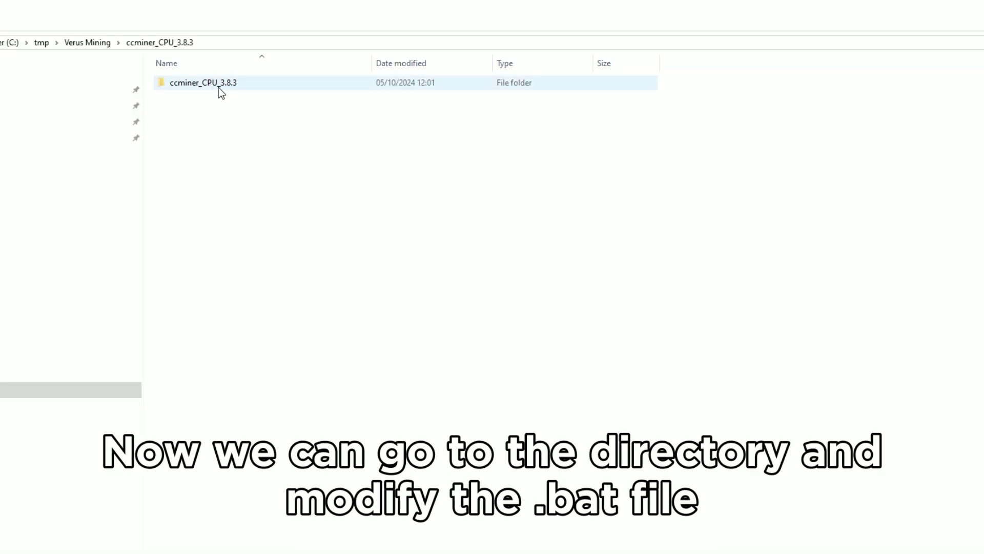
pyautogui.doubleClick(218, 87)
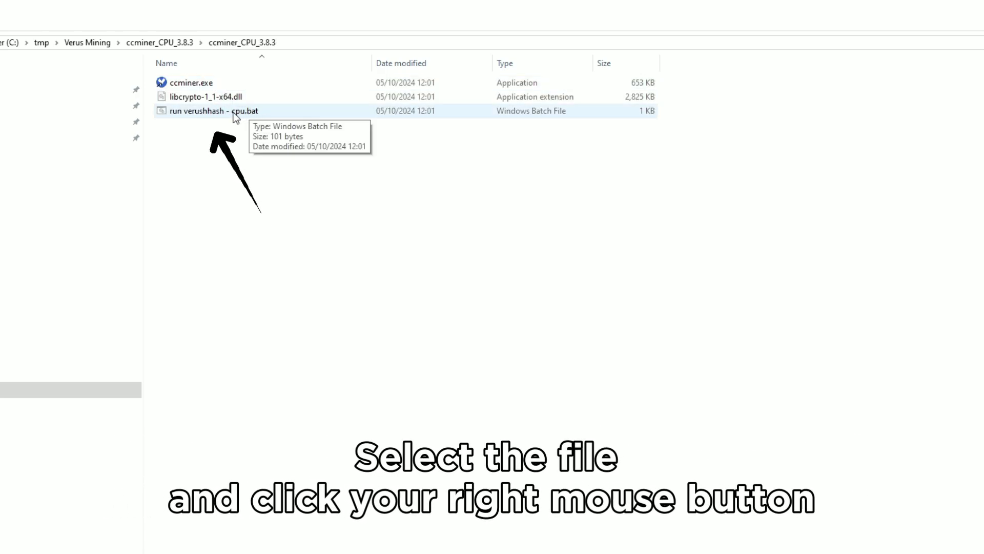
pyautogui.click(233, 112)
pyautogui.rightClick(233, 112)
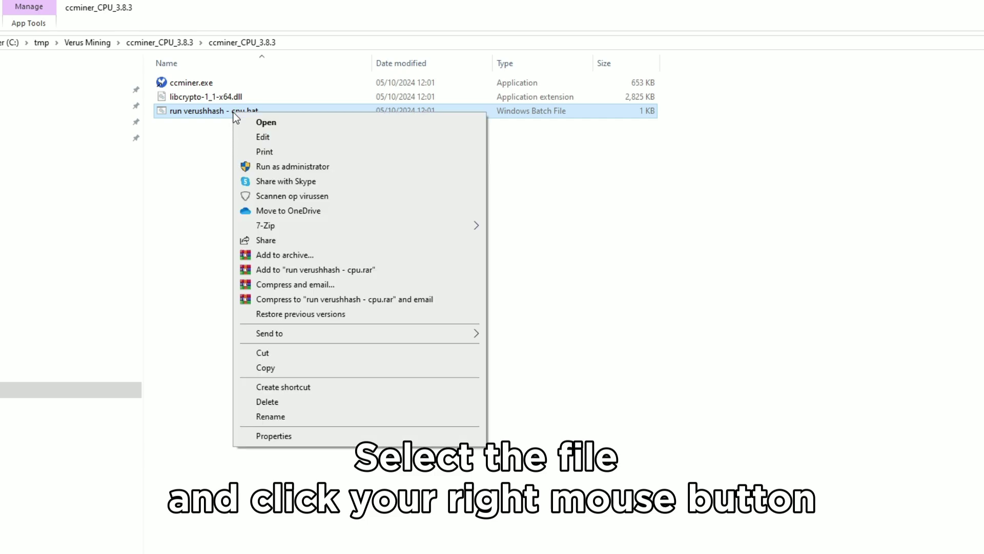
pyautogui.click(289, 139)
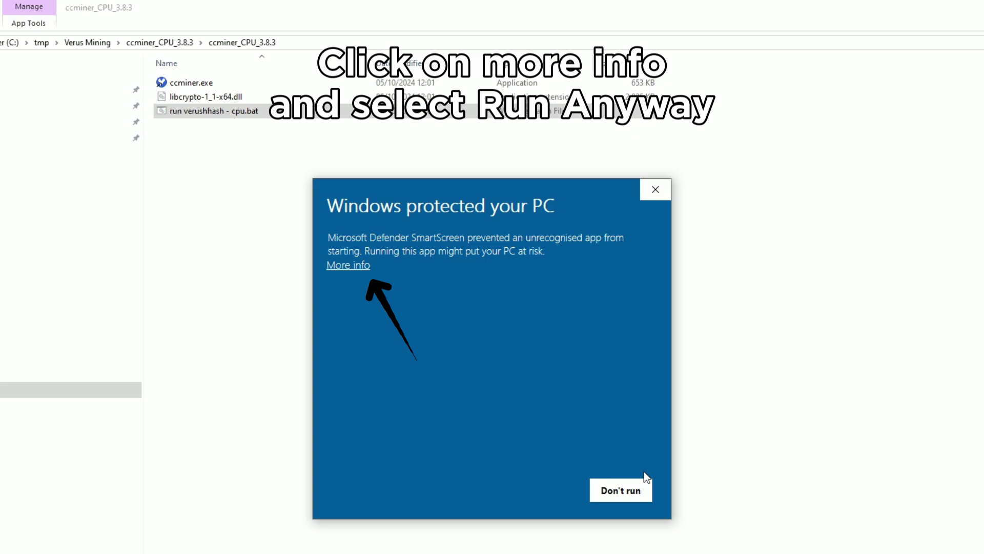
pyautogui.click(338, 266)
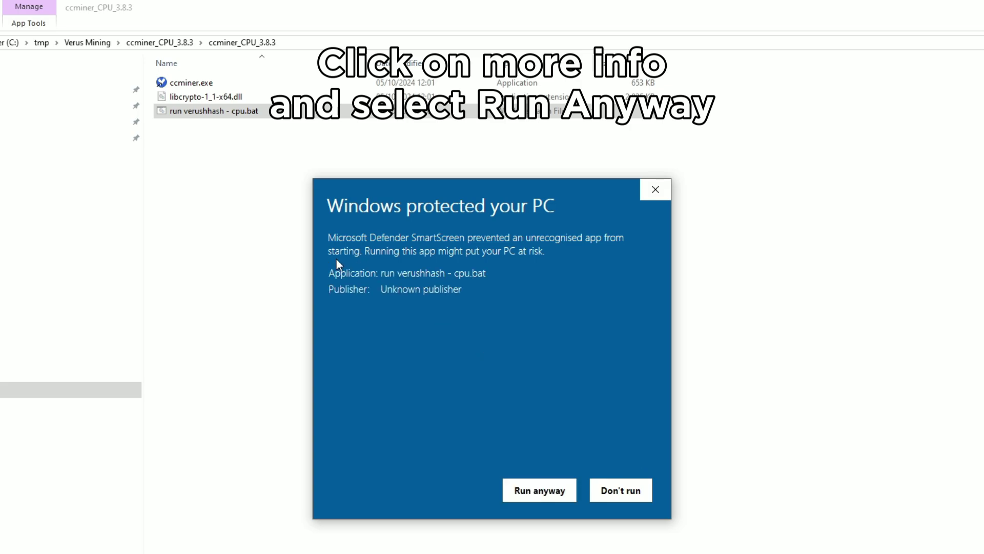
pyautogui.click(533, 492)
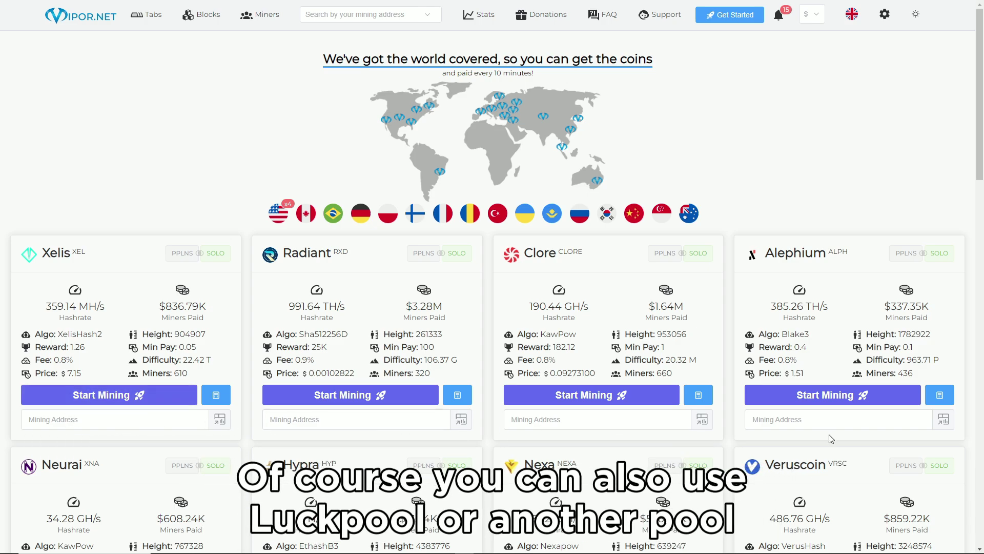
# - Switch to vipor.net, open the Veruscoin mining servers and copy the France TCP stratum address stratum+tcp://fr.vipor.net:5040
pyautogui.scroll(-2, 823, 441)
pyautogui.scroll(-1, 820, 437)
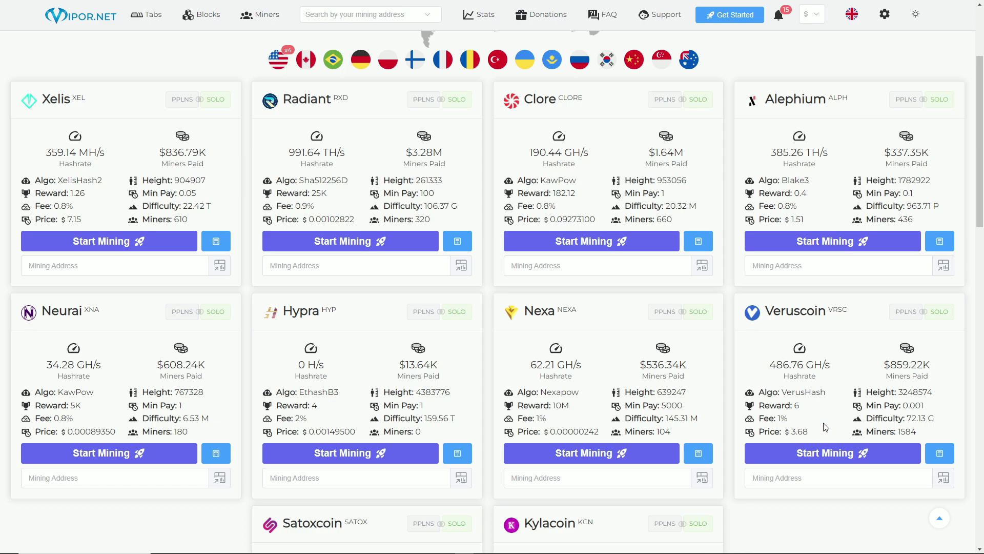
pyautogui.scroll(-1, 810, 435)
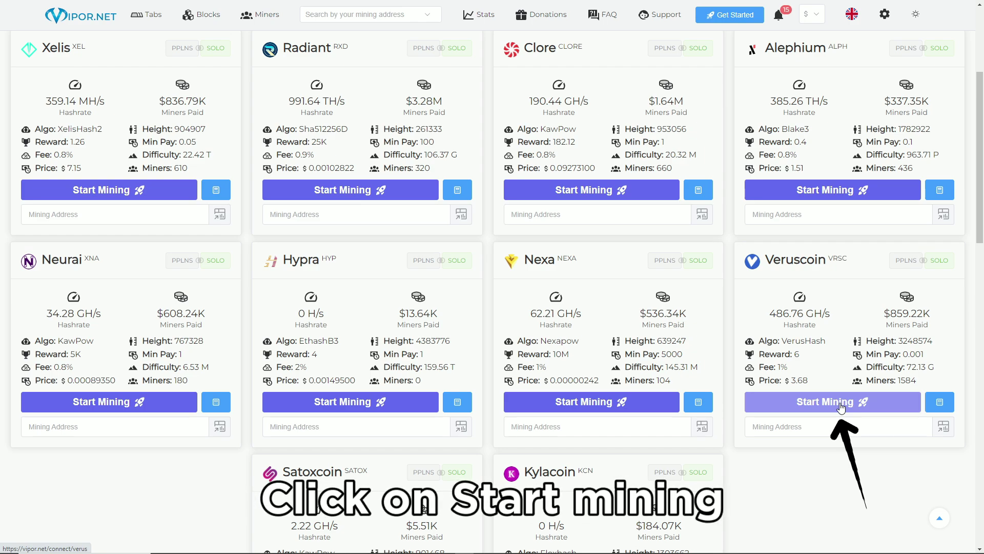
pyautogui.click(839, 406)
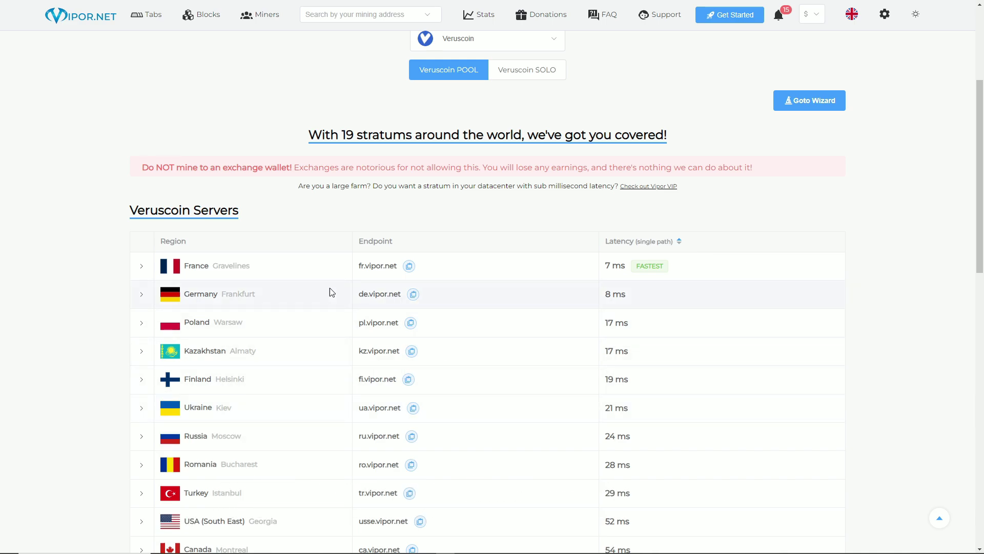
pyautogui.click(142, 269)
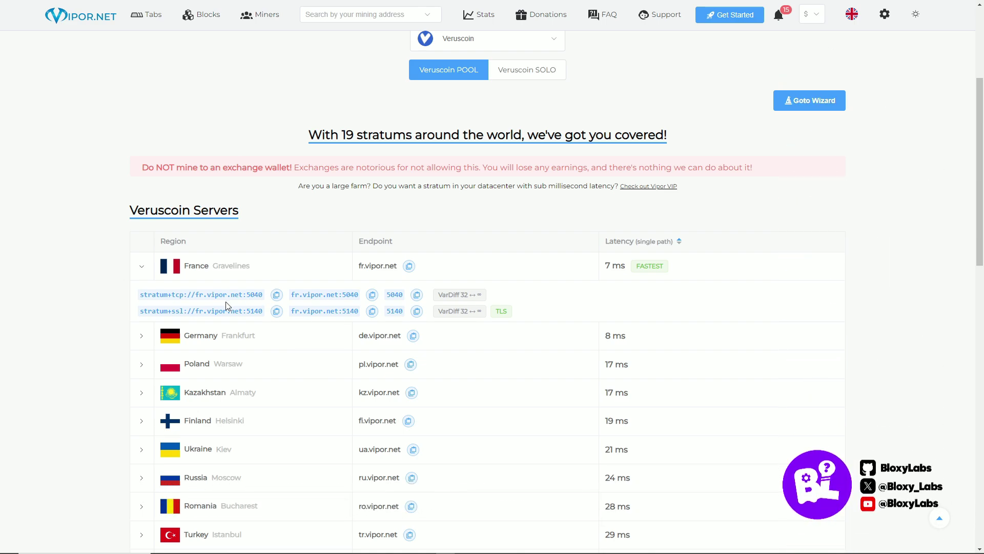
pyautogui.click(276, 296)
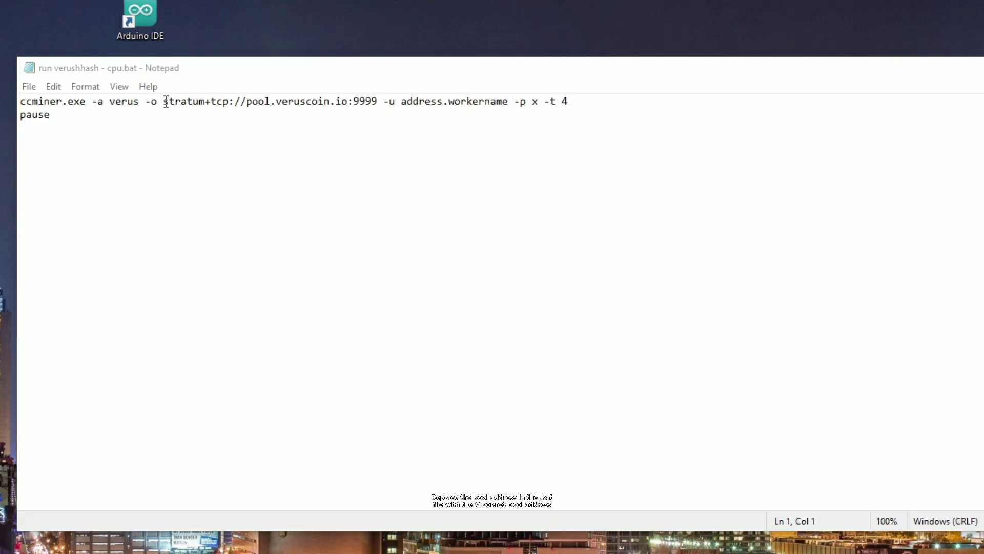
# - Switch to run verushhash - cpu.bat in Notepad and replace the pool address with stratum+tcp://fr.vipor.net:5040
pyautogui.moveTo(163, 102); pyautogui.dragTo(382, 91)
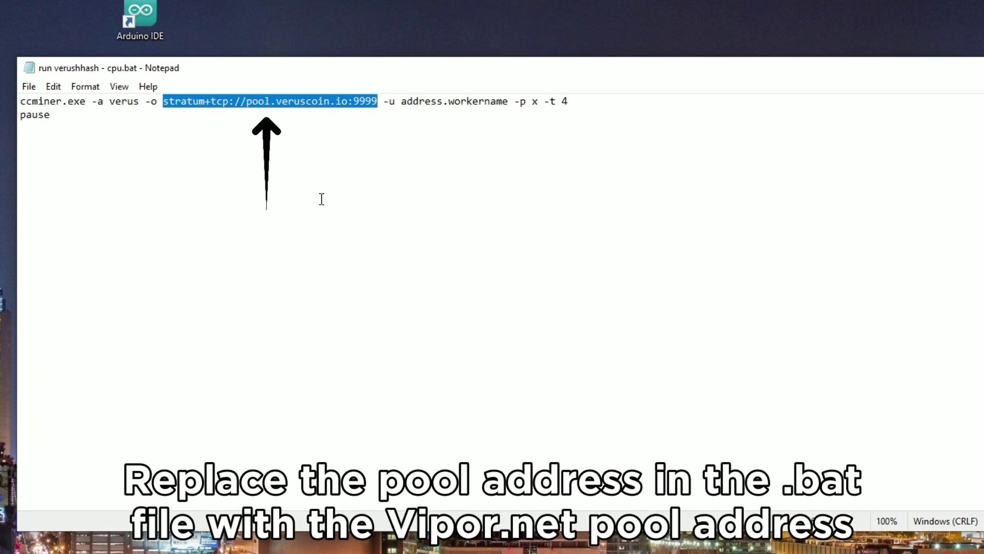
pyautogui.hotkey('ctrl', 'v')
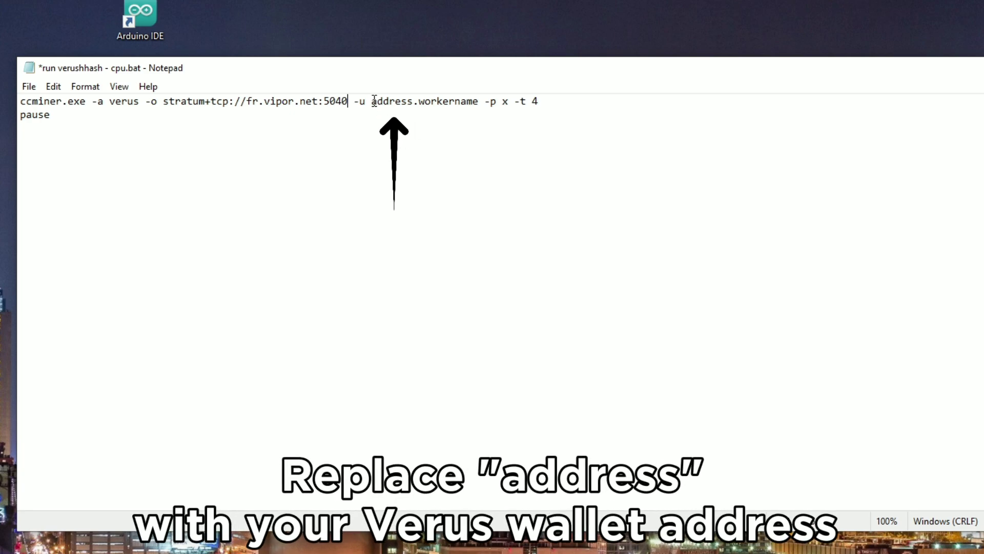
pyautogui.moveTo(371, 103); pyautogui.dragTo(418, 103)
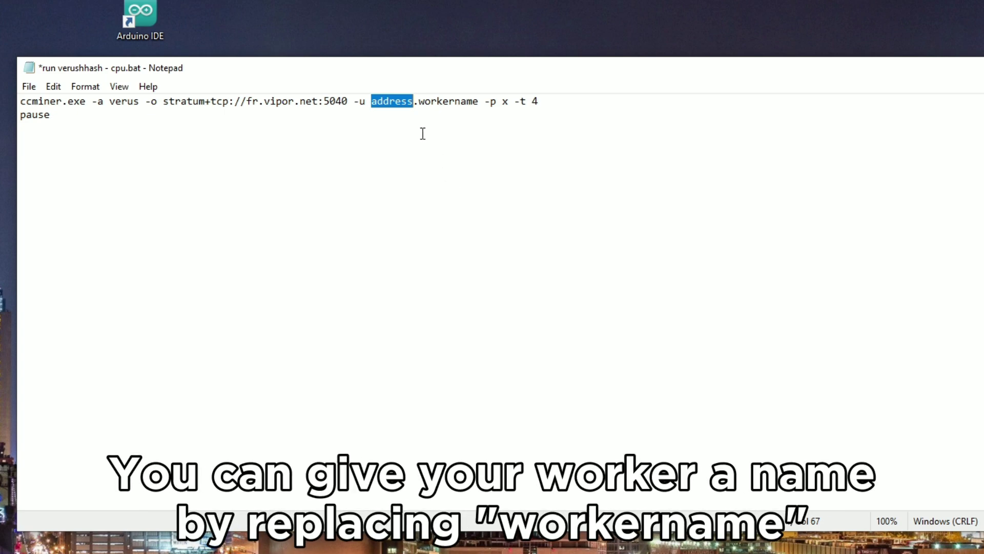
pyautogui.click(419, 101)
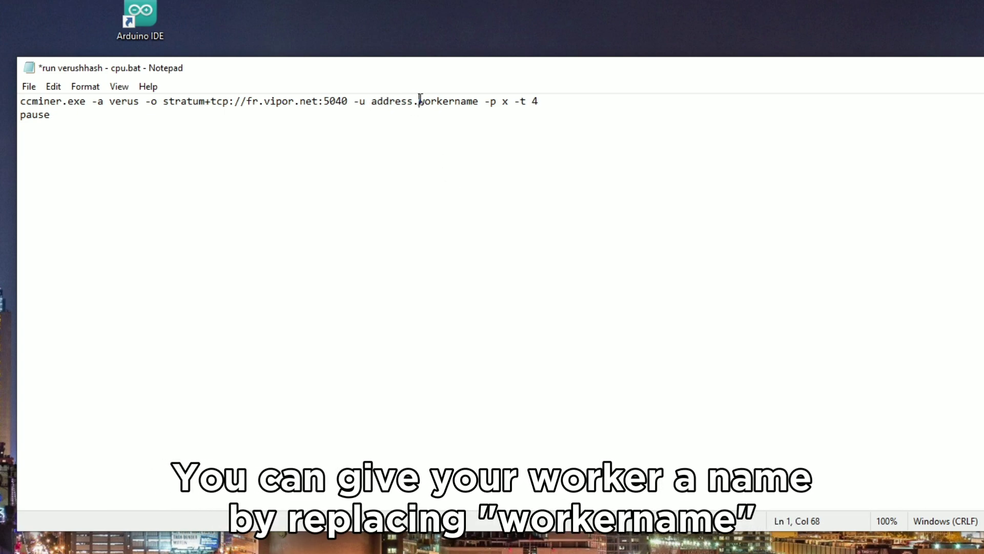
pyautogui.moveTo(419, 101); pyautogui.dragTo(446, 101)
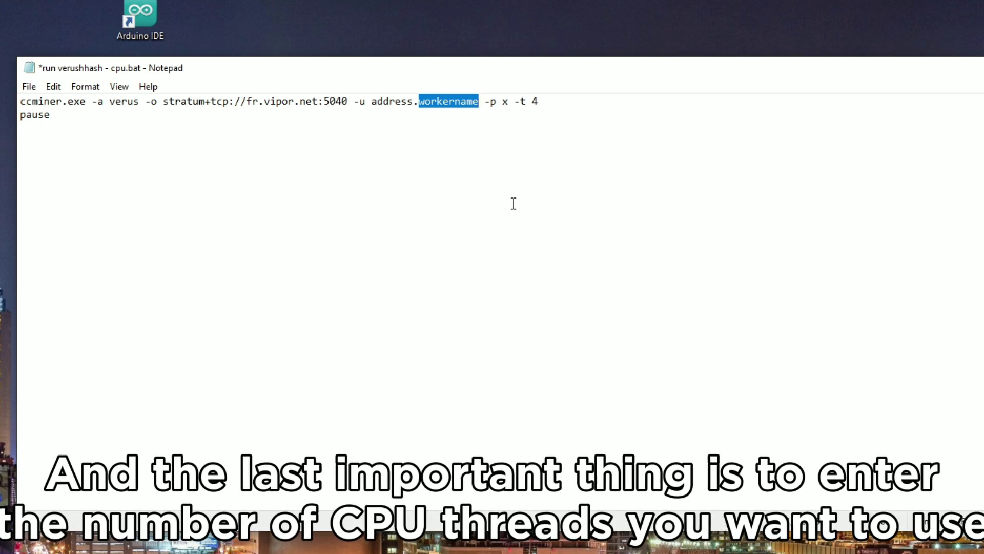
# - Set the CPU thread count after the -t option to 10 in the ccminer command line
pyautogui.click(533, 99)
pyautogui.moveTo(533, 100); pyautogui.dragTo(539, 100)
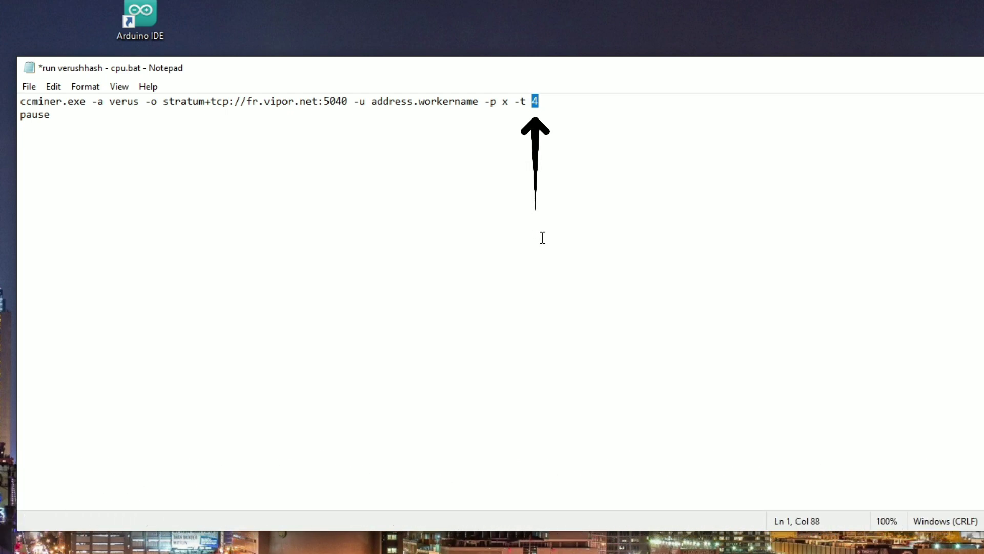
pyautogui.write('10')
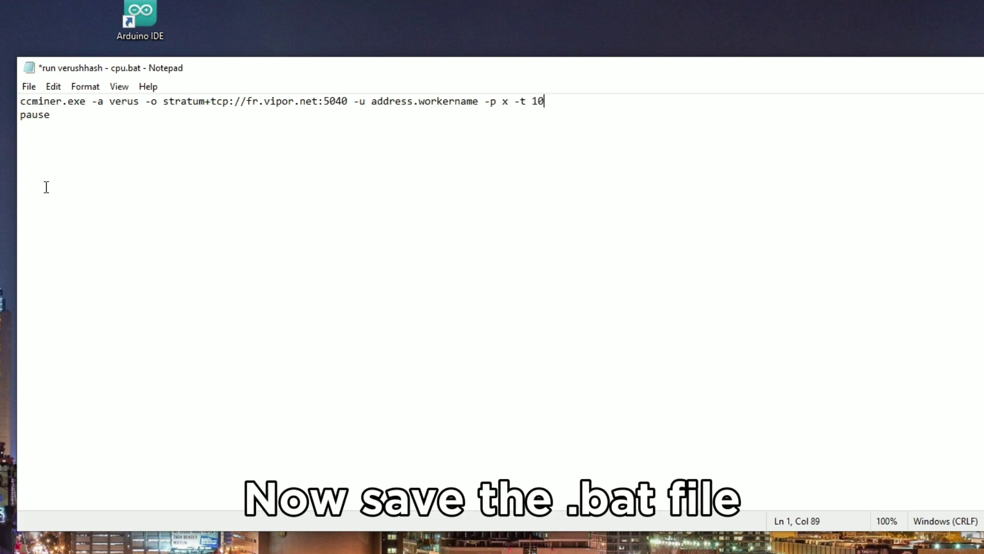
# - Save run verushhash - cpu.bat and run it from the ccminer folder in File Explorer
pyautogui.click(27, 87)
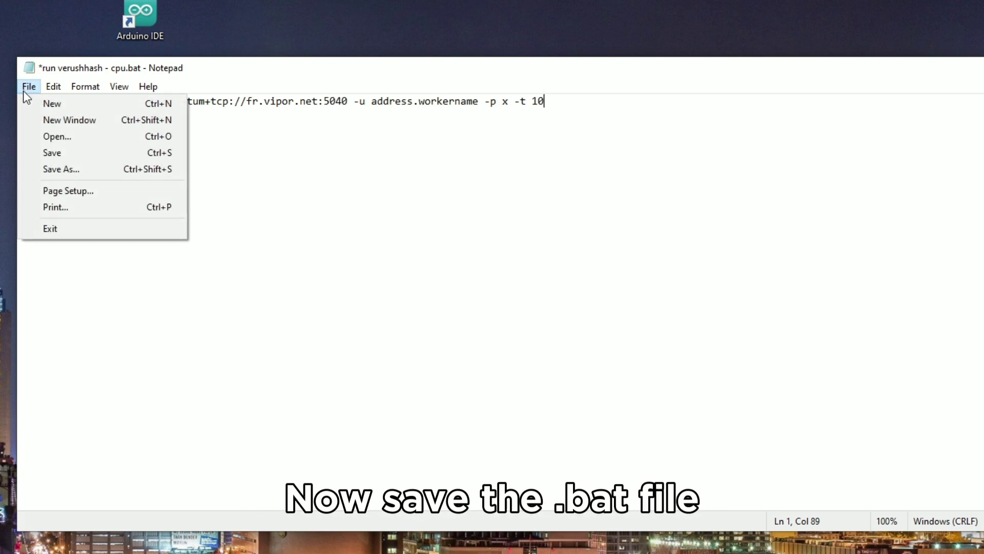
pyautogui.click(70, 155)
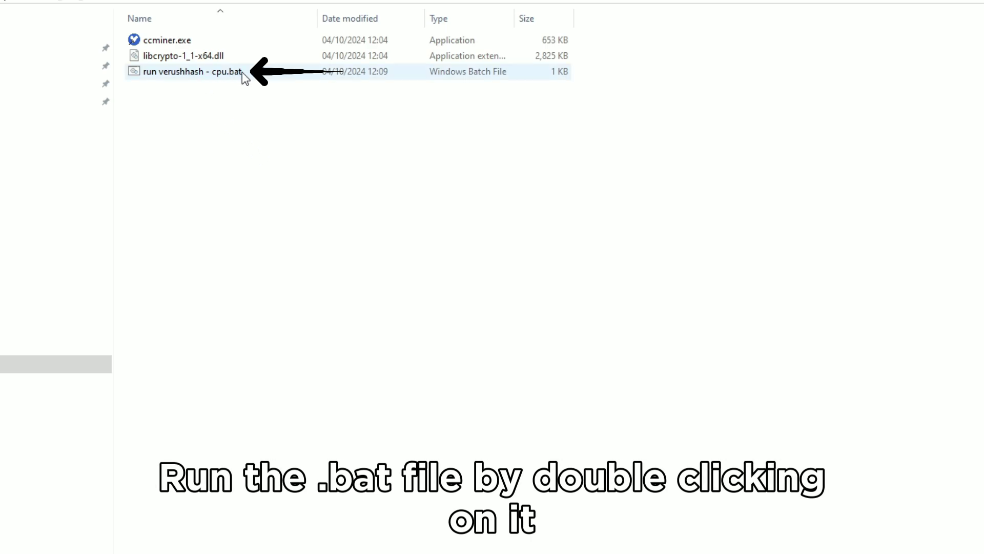
pyautogui.doubleClick(199, 75)
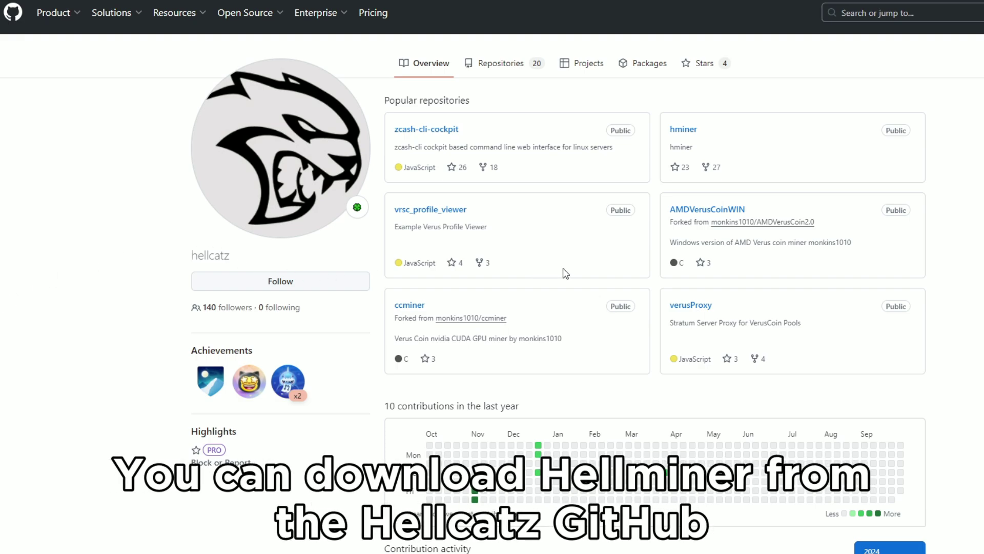
# - On GitHub, open the latest release v0.59.1 of the hminer repository and look through its assets for hellminer_win64.zip
pyautogui.click(685, 130)
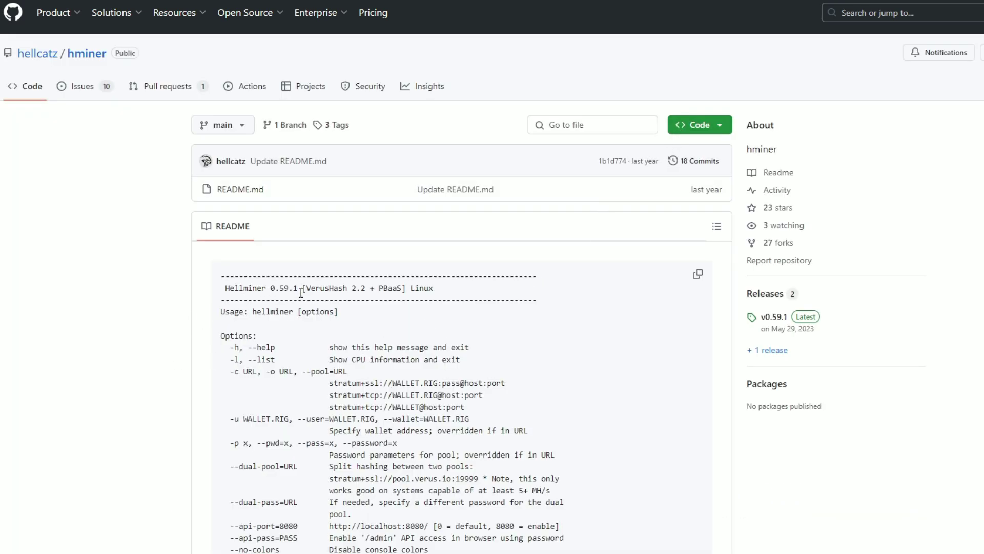
pyautogui.scroll(-1, 213, 297)
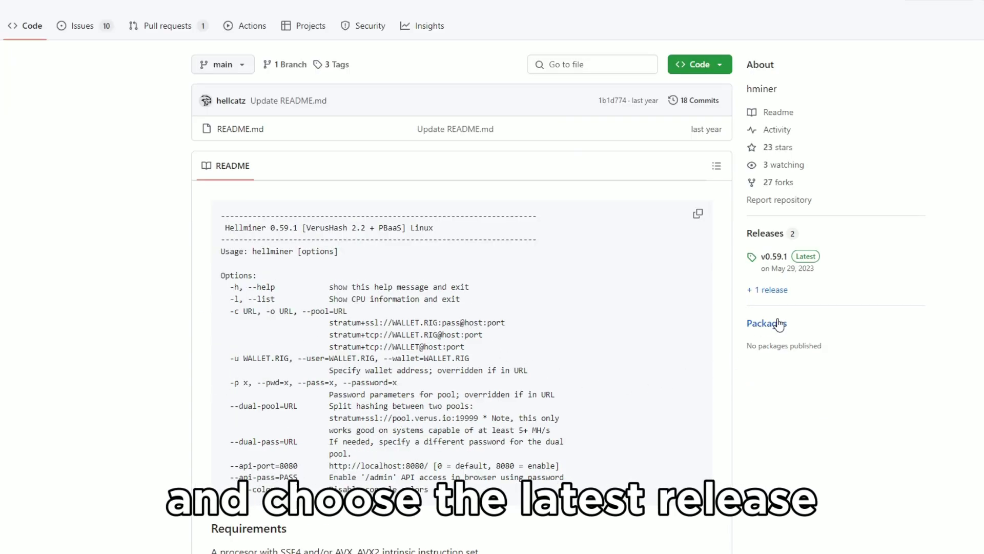
pyautogui.click(774, 256)
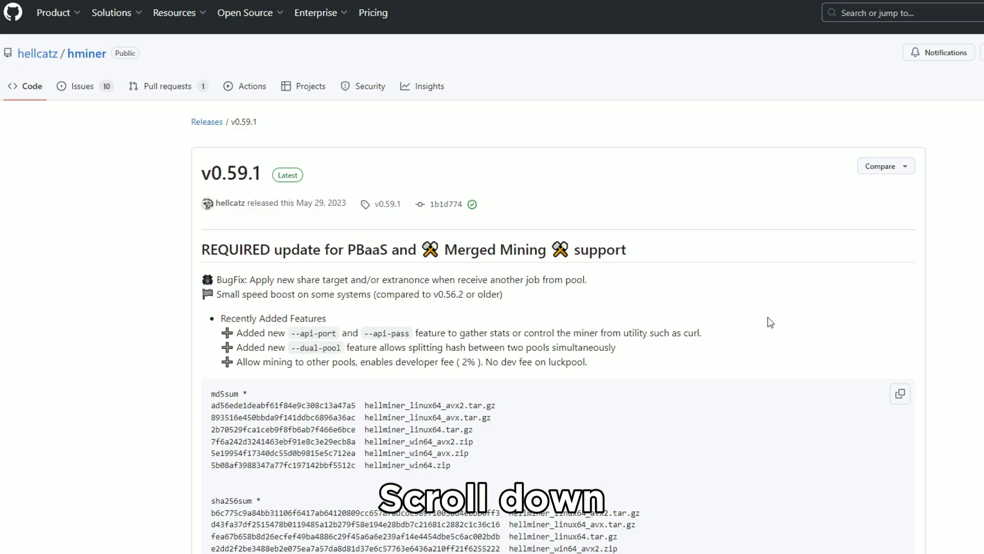
pyautogui.scroll(-1, 770, 323)
pyautogui.scroll(-1, 766, 322)
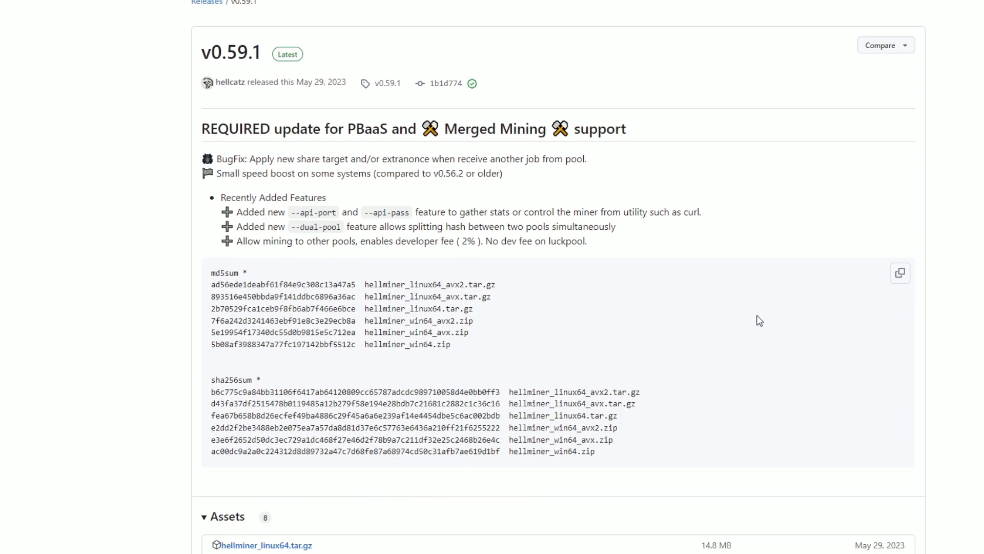
pyautogui.scroll(-3, 749, 317)
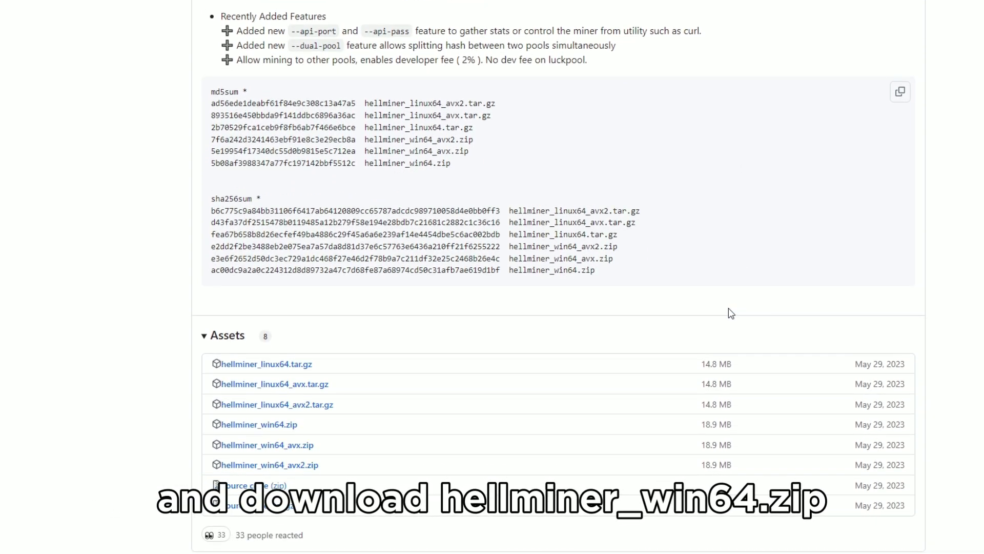
pyautogui.scroll(-1, 731, 312)
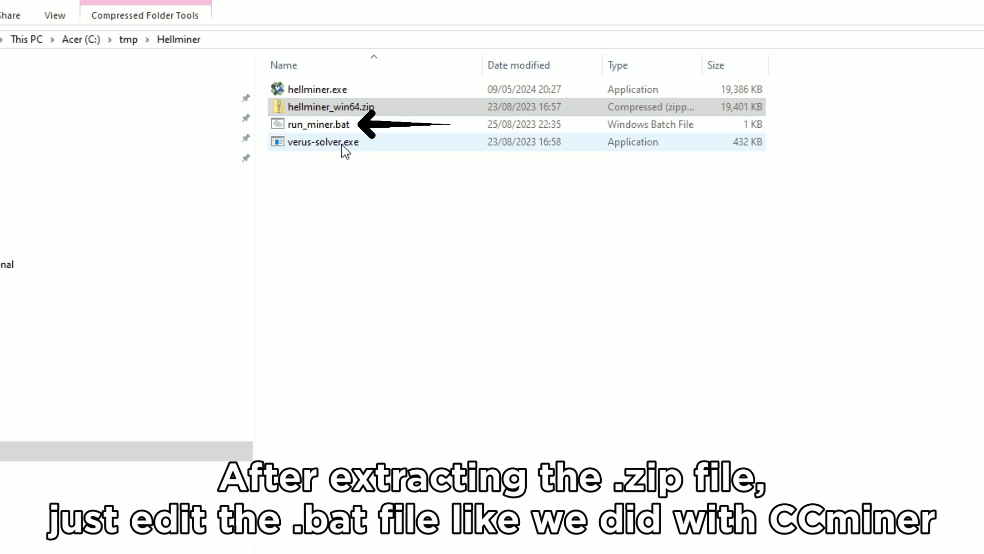
# - Open run_miner.bat from C:\tmp\Hellminer for editing and replace the active command's pool address with stratum+tcp://fr.vipor.net:5040
pyautogui.rightClick(331, 127)
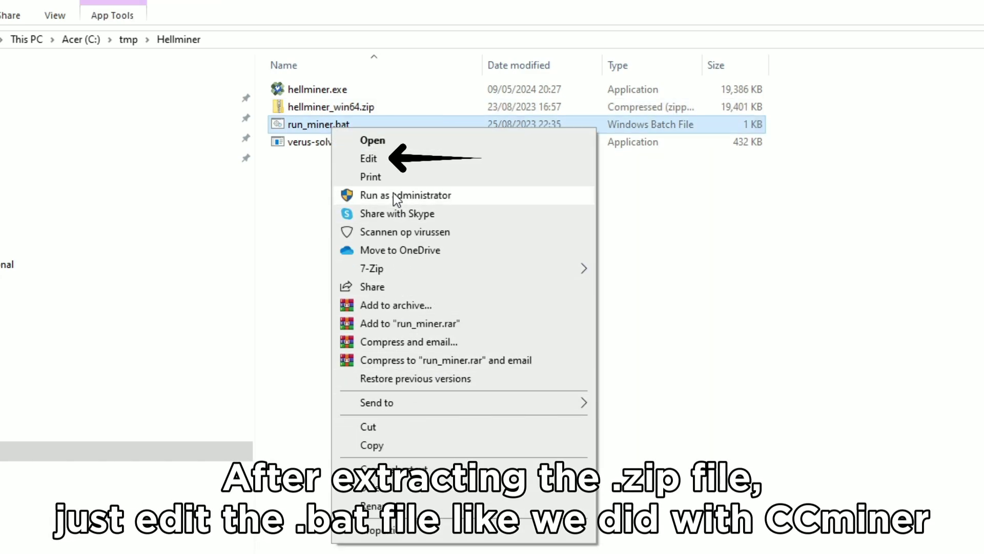
pyautogui.click(369, 159)
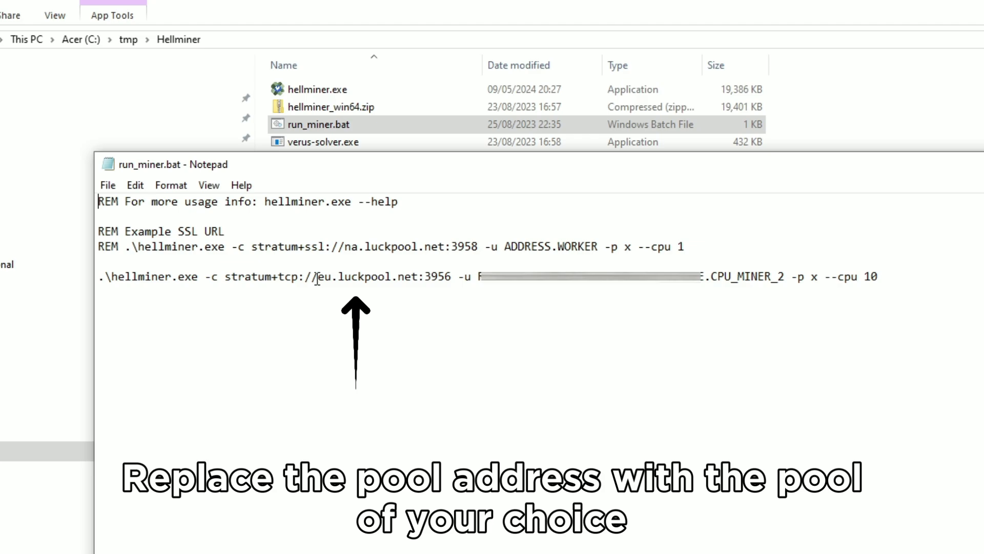
pyautogui.moveTo(226, 277); pyautogui.dragTo(388, 277)
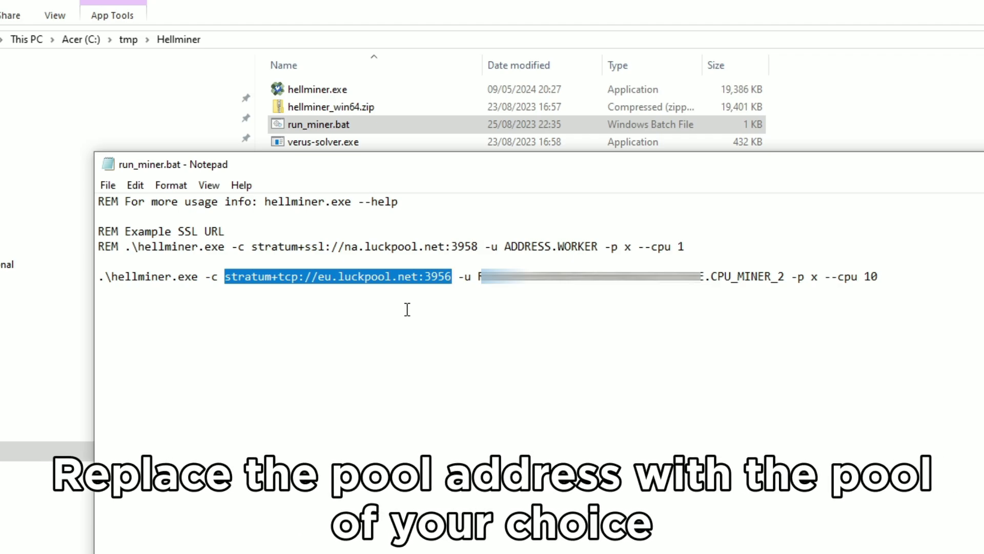
pyautogui.write('stratum+tcp://fr.vipor.net:5040')
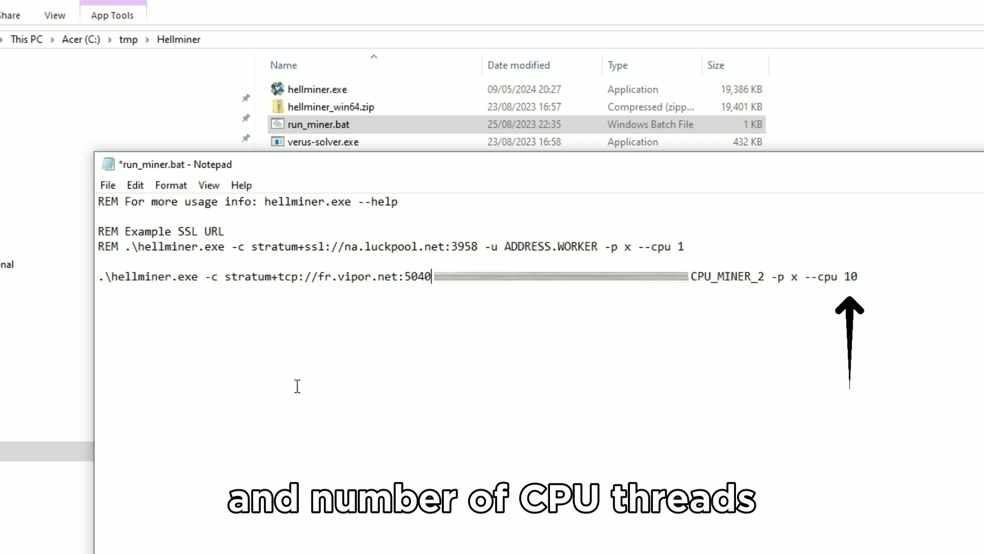
# - Save and close run_miner.bat, and run it from the Hellminer folder to start mining
pyautogui.click(105, 186)
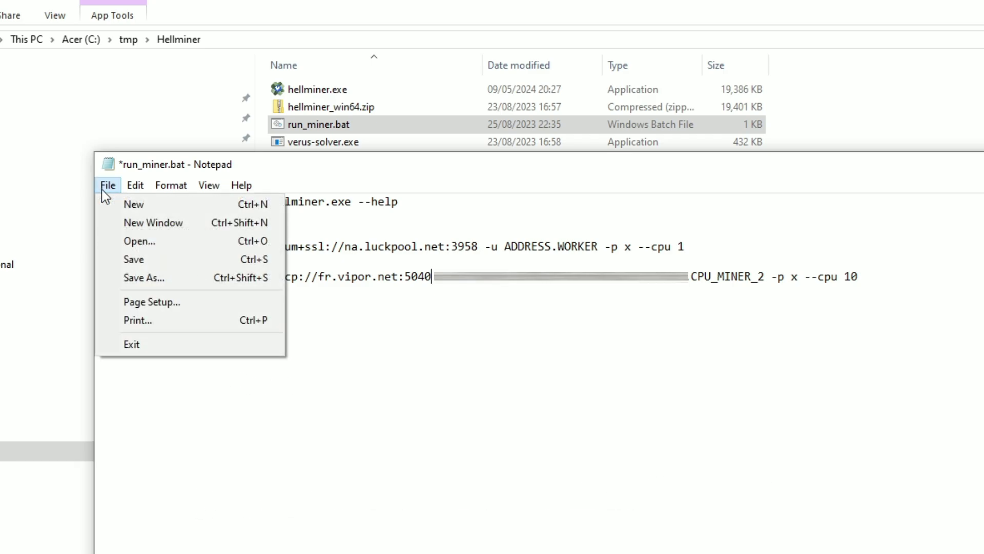
pyautogui.click(134, 261)
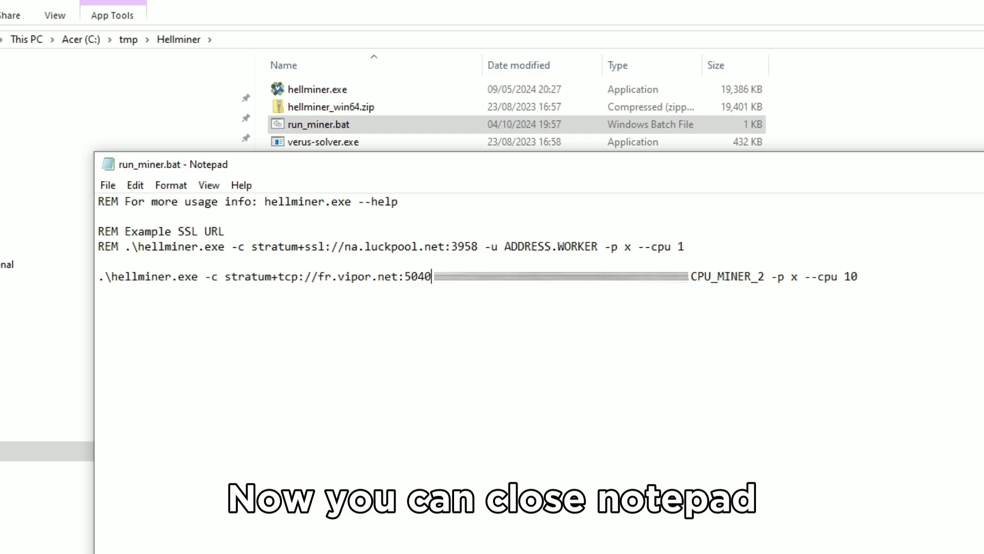
pyautogui.hotkey('alt', 'F4')
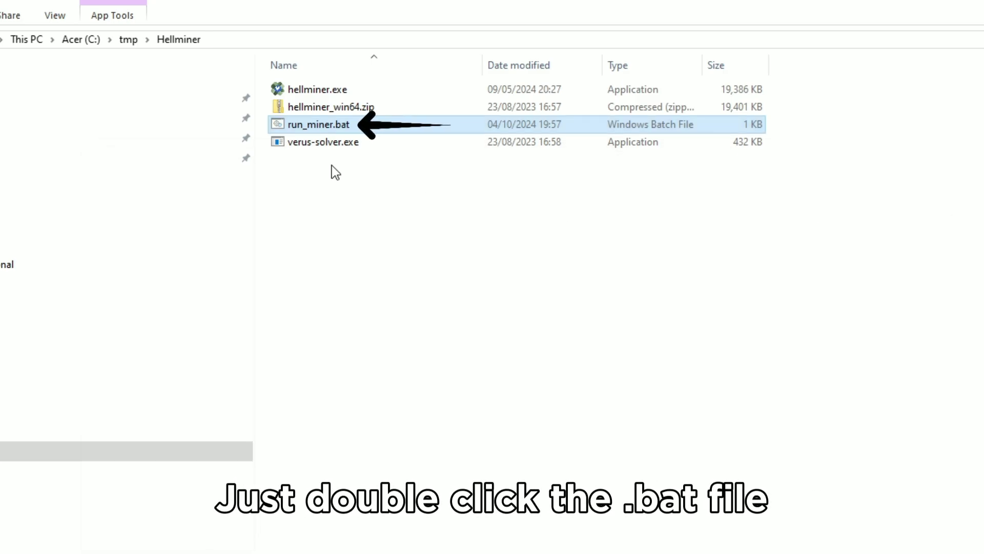
pyautogui.doubleClick(320, 130)
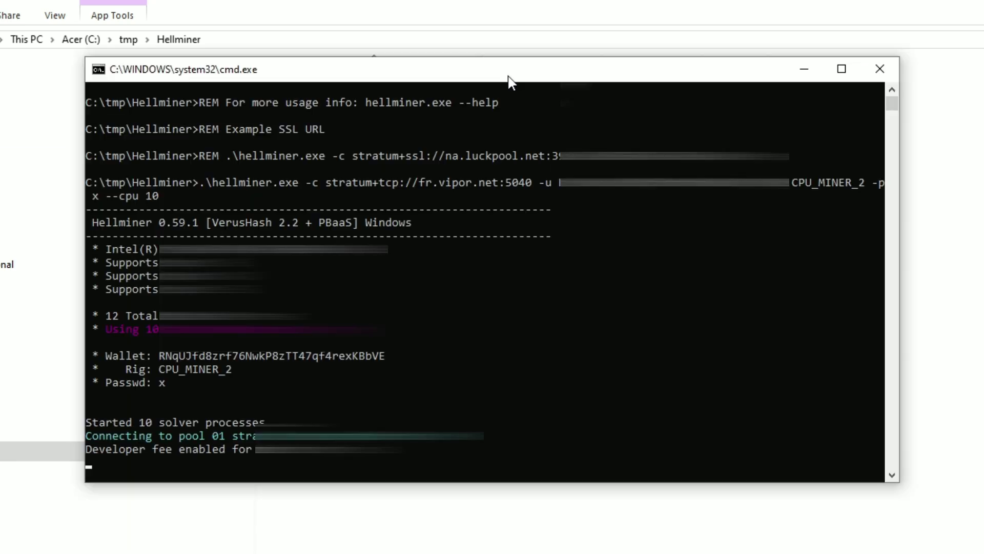